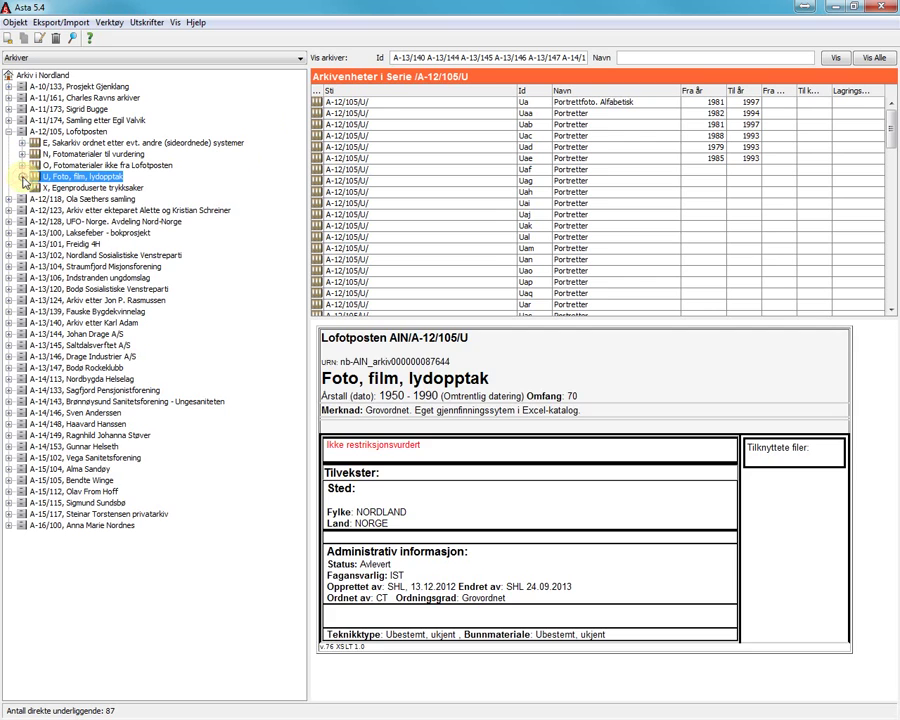
# Expand the series U, Foto, film, lydopptak, and start moving its unit Uaa with the source list active
pyautogui.click(22, 177)
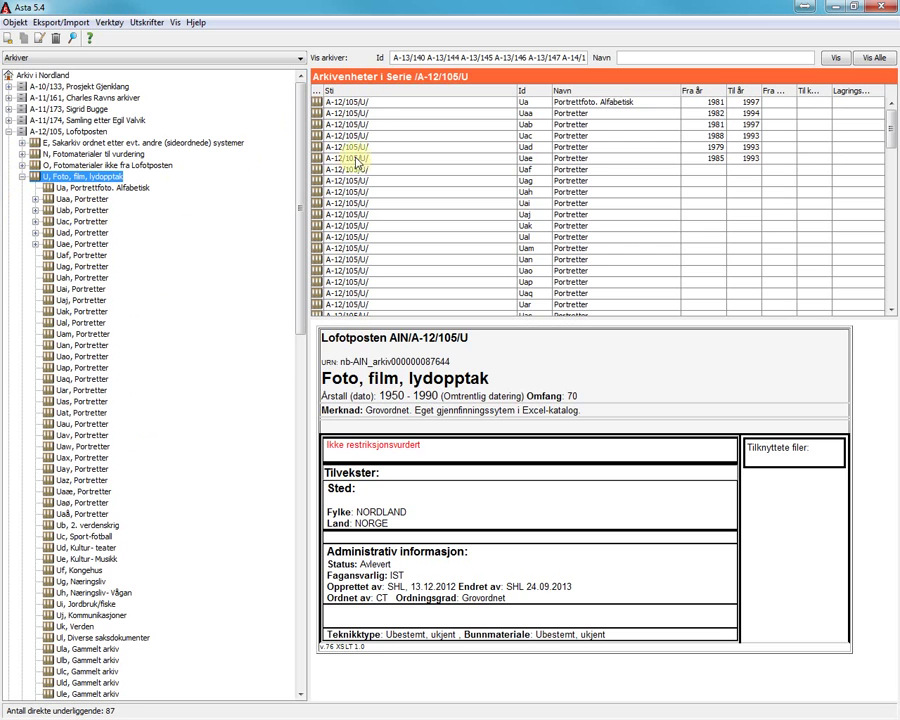
pyautogui.rightClick(350, 114)
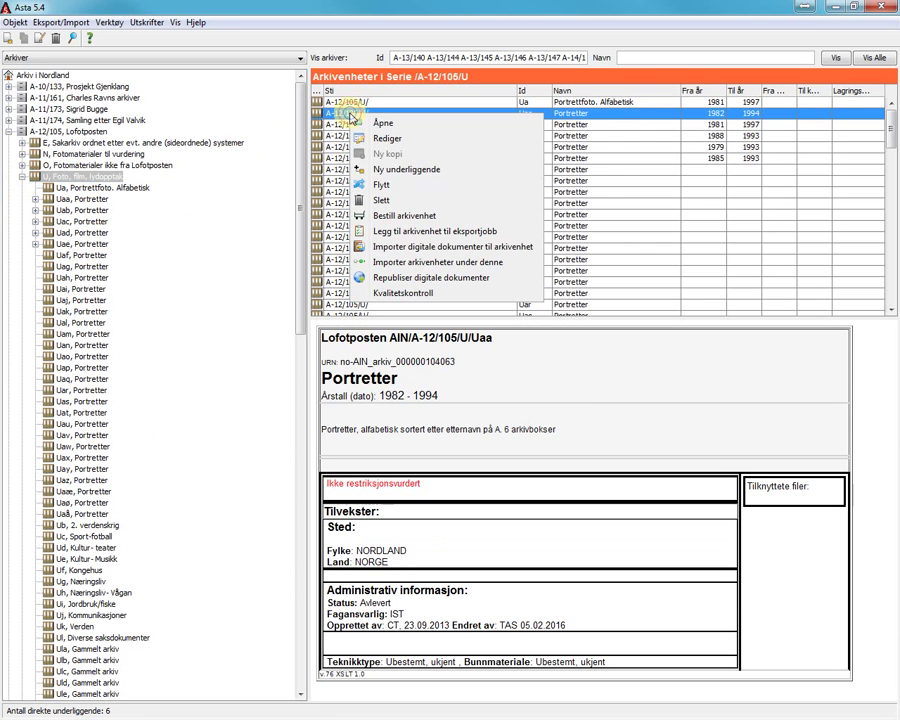
pyautogui.click(396, 185)
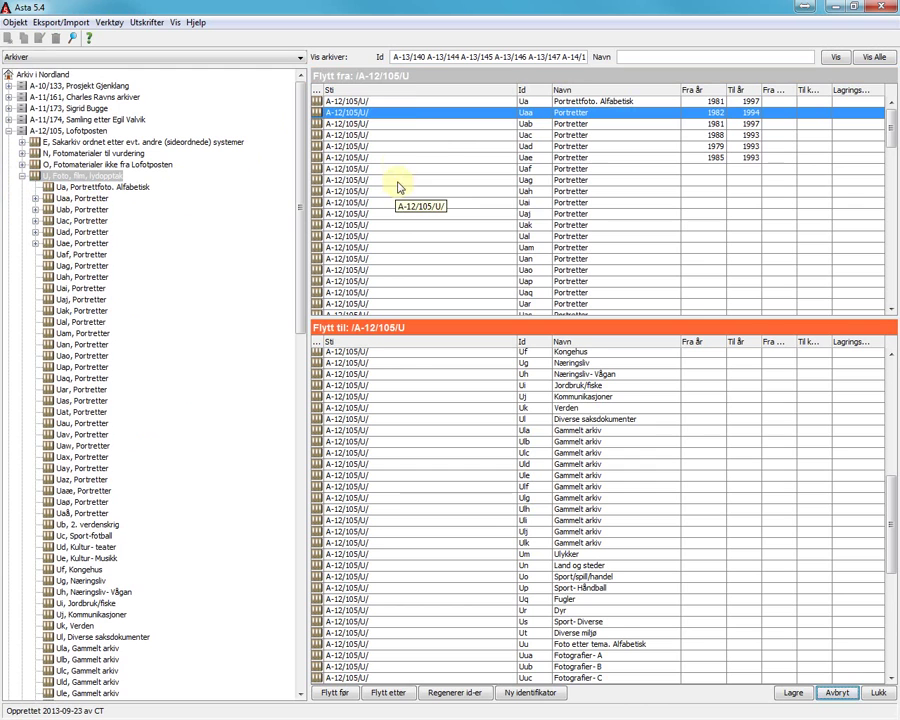
pyautogui.click(378, 78)
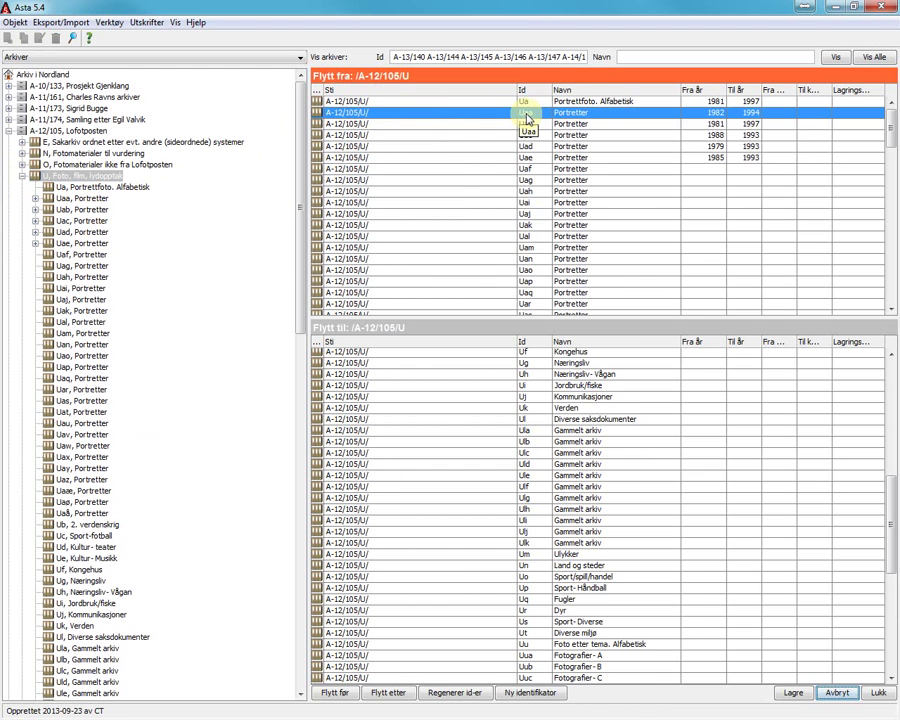
pyautogui.scroll(-5, 461, 175)
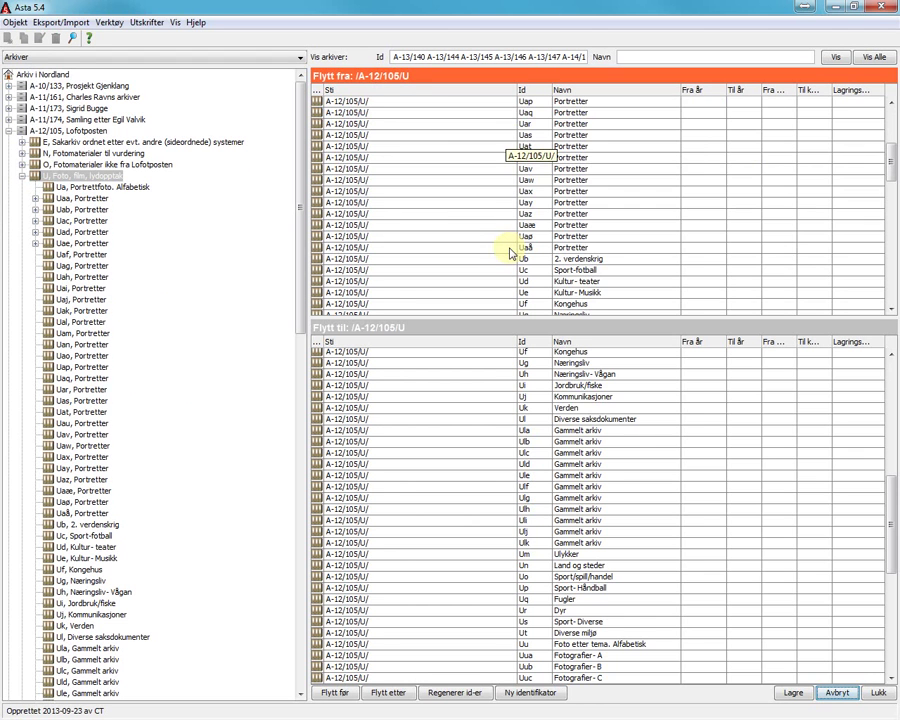
pyautogui.keyDown('shift'); pyautogui.click(510, 247); pyautogui.keyUp('shift')
pyautogui.scroll(1, 510, 252)
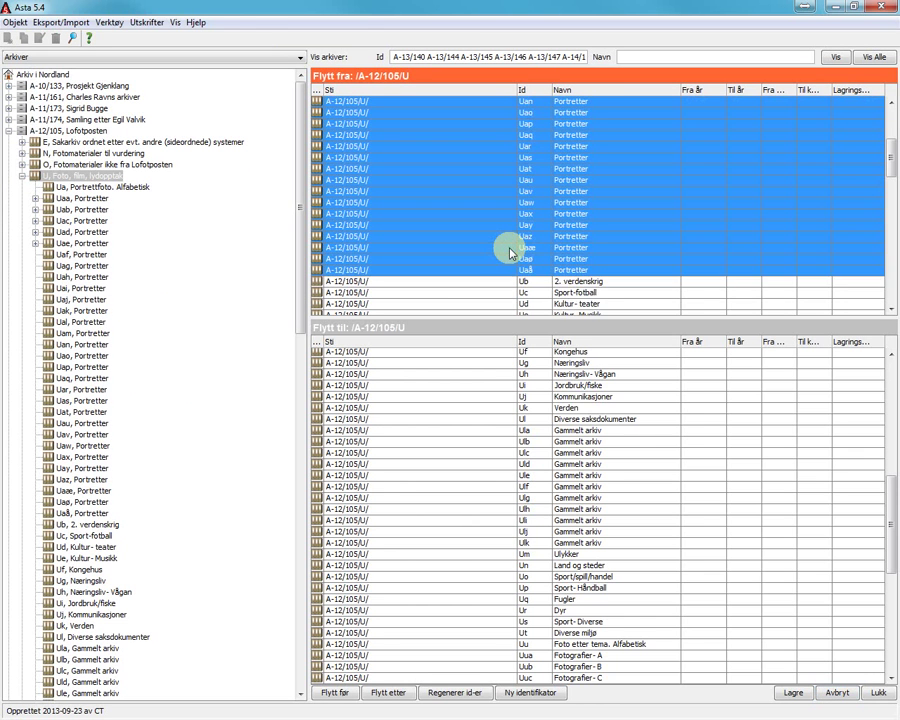
pyautogui.scroll(5, 510, 250)
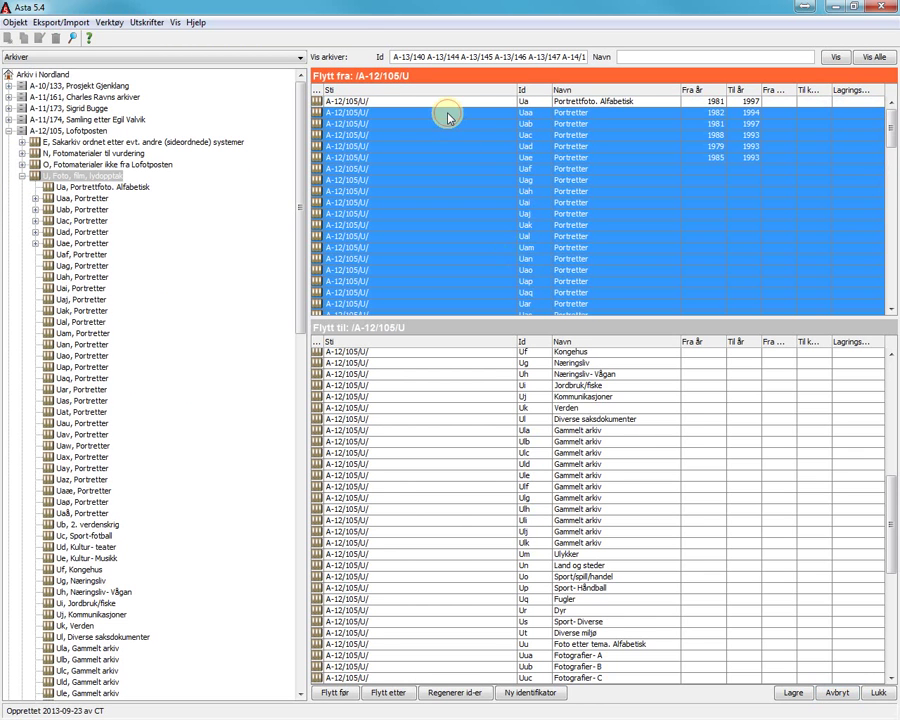
pyautogui.click(447, 115)
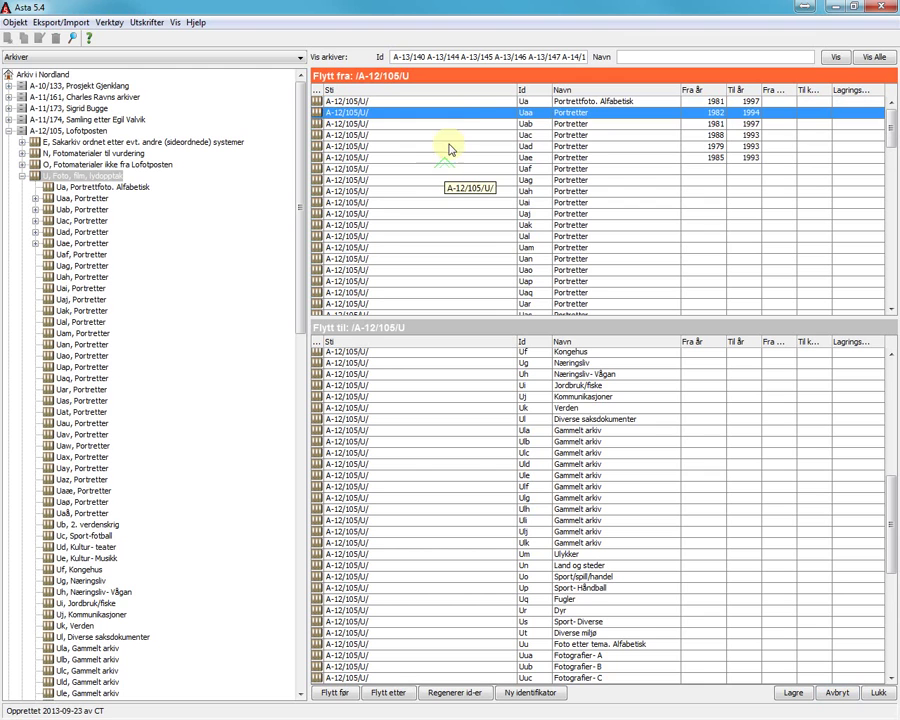
pyautogui.moveTo(455, 122); pyautogui.dragTo(451, 163)
# Select all Portretter units from Uaa through Uaå in the source list
pyautogui.click(438, 112)
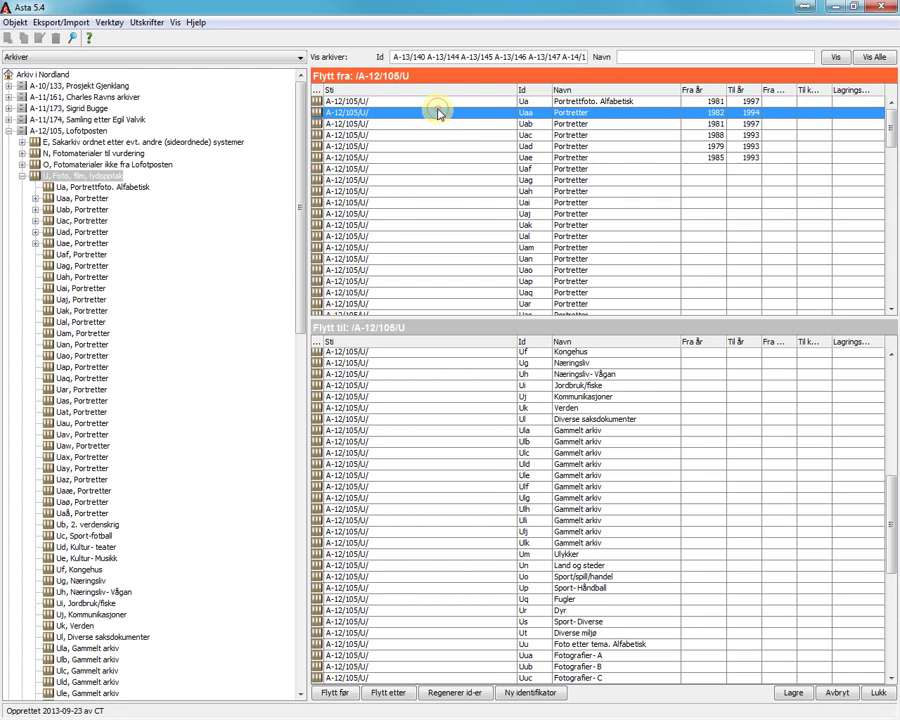
pyautogui.scroll(-4, 440, 203)
pyautogui.scroll(-1, 440, 203)
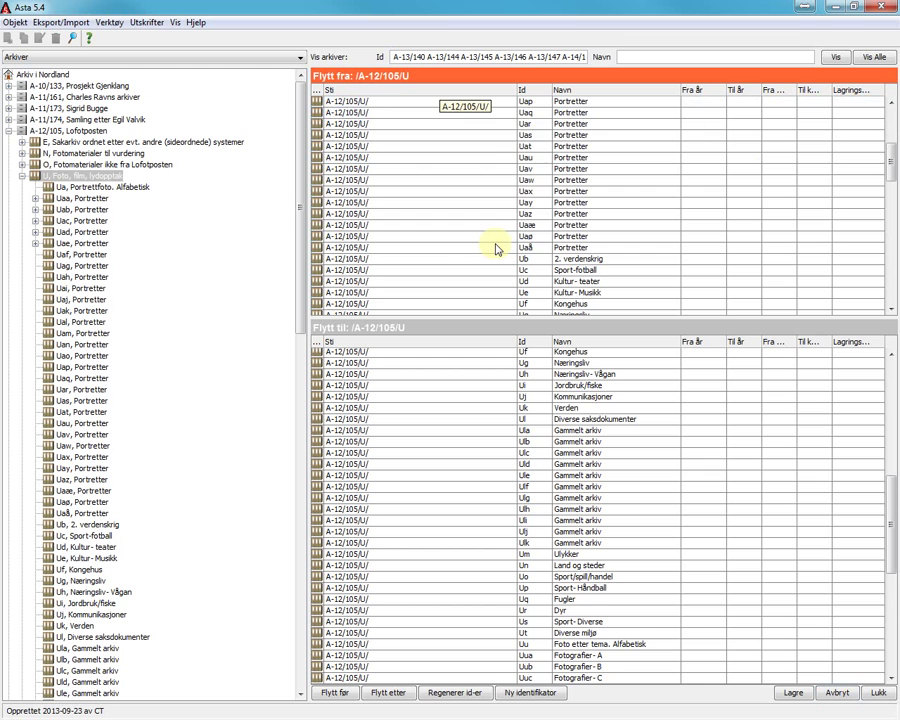
pyautogui.keyDown('shift'); pyautogui.click(494, 247); pyautogui.keyUp('shift')
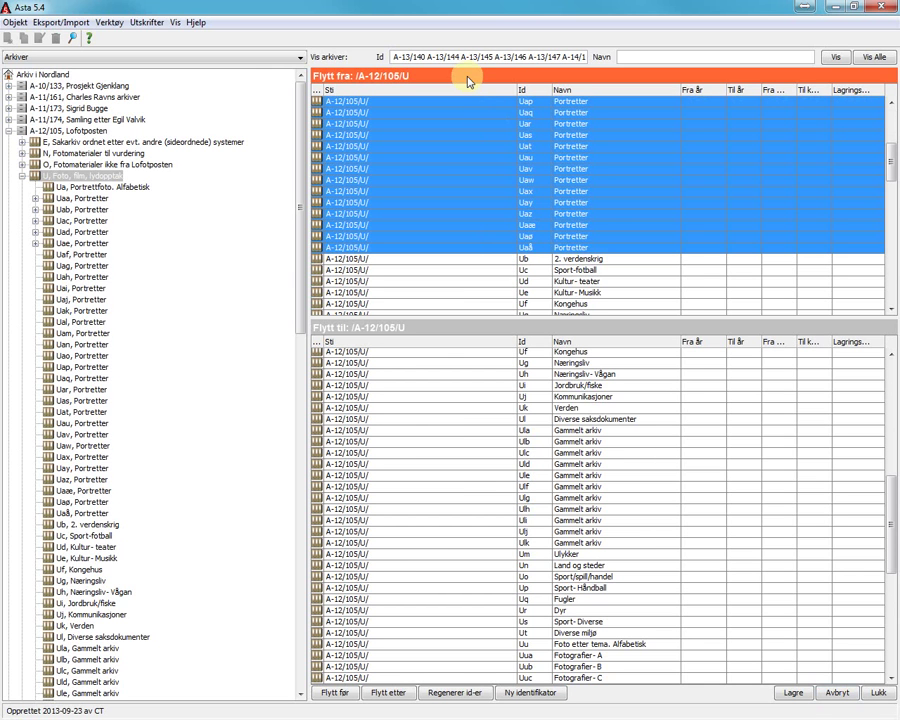
# Make Ua, Portrettfoto. Alfabetisk the destination for the selected units
pyautogui.click(489, 329)
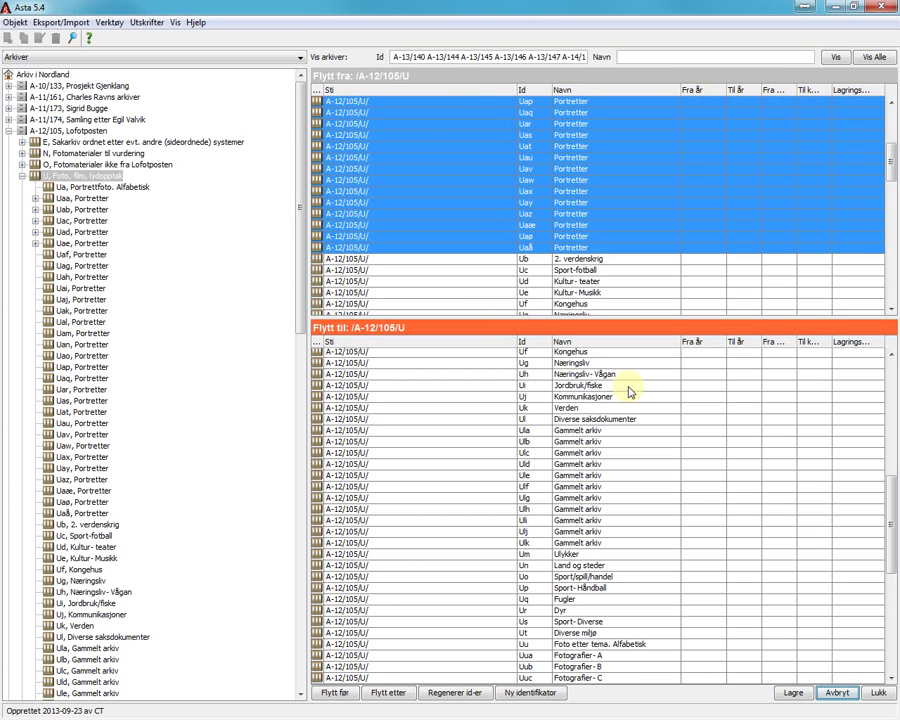
pyautogui.click(514, 386)
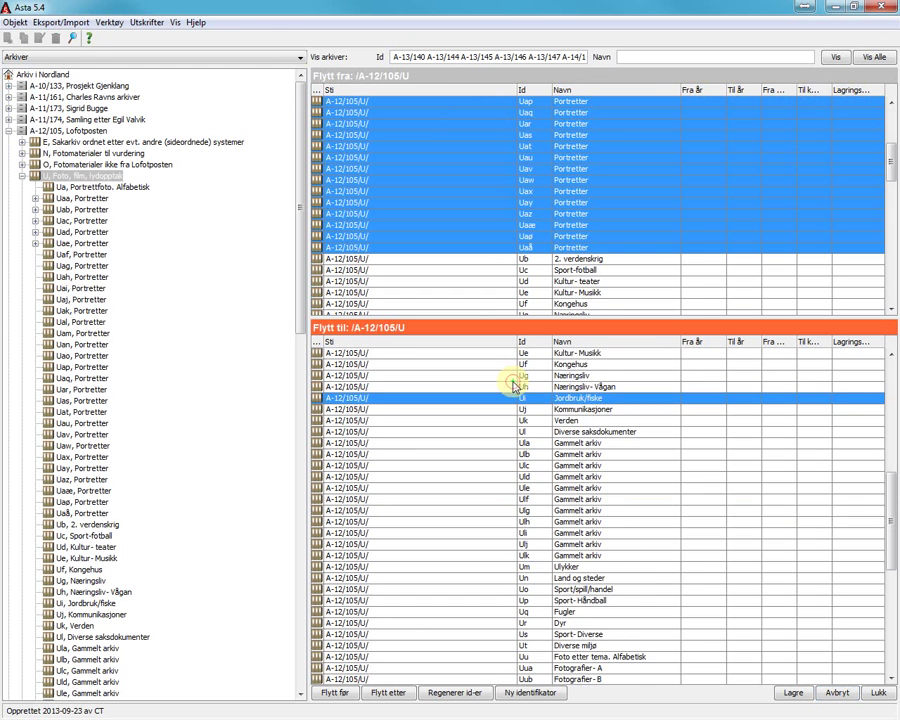
pyautogui.scroll(4, 514, 386)
pyautogui.scroll(2, 514, 386)
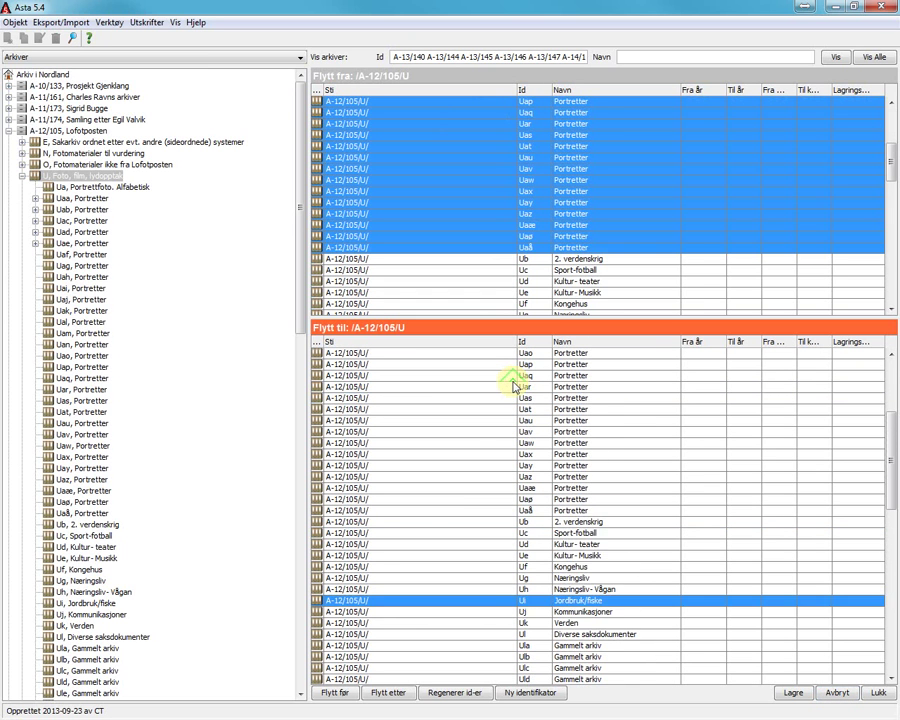
pyautogui.scroll(5, 513, 386)
pyautogui.doubleClick(502, 357)
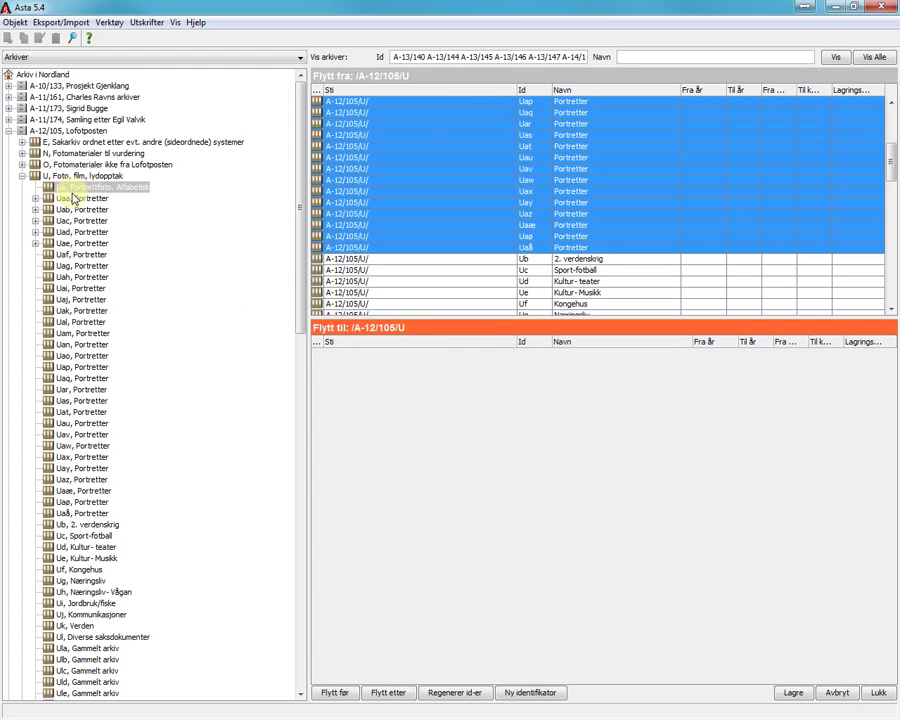
pyautogui.click(68, 190)
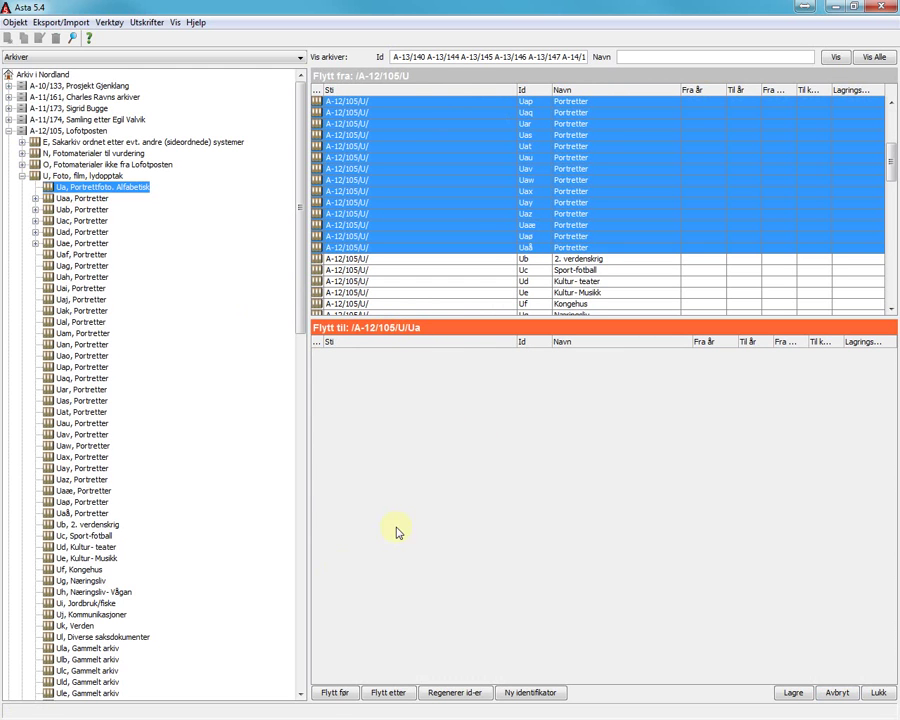
# Move the selected Portretter units into Ua and save the move
pyautogui.click(335, 694)
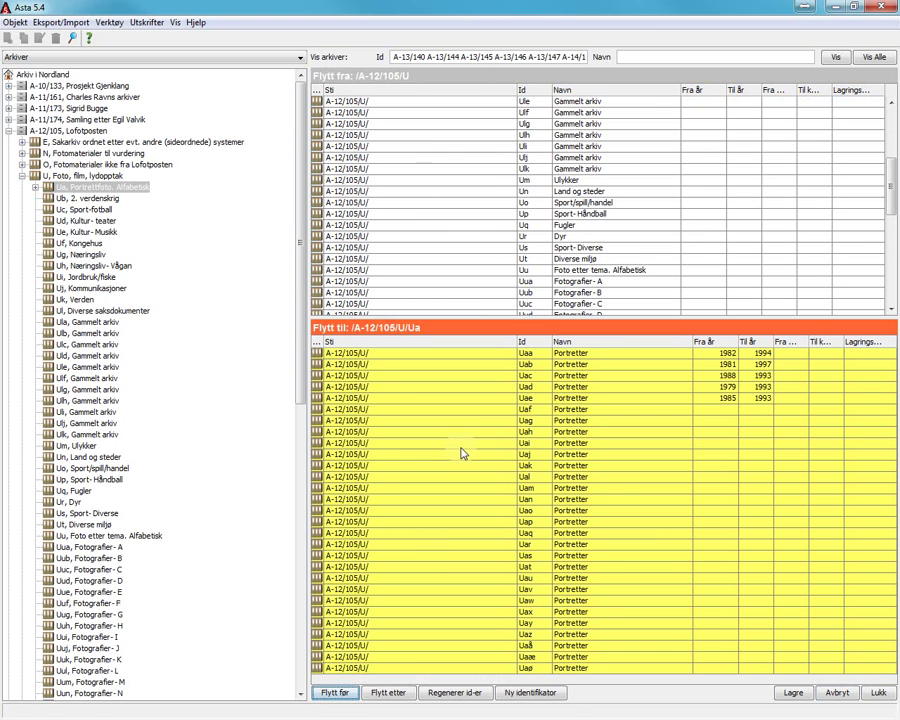
pyautogui.click(472, 410)
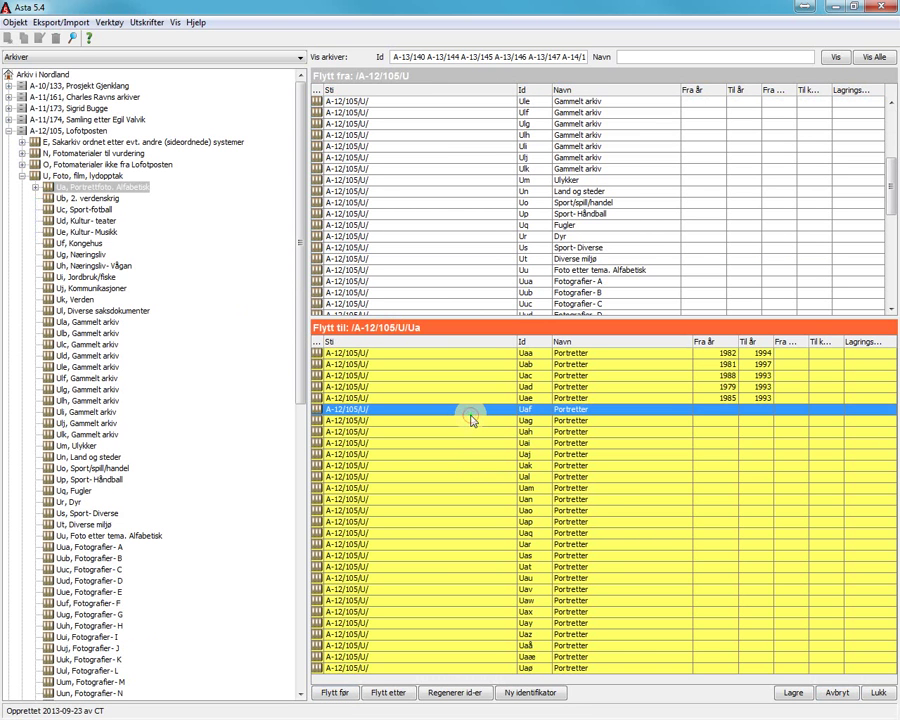
pyautogui.click(525, 354)
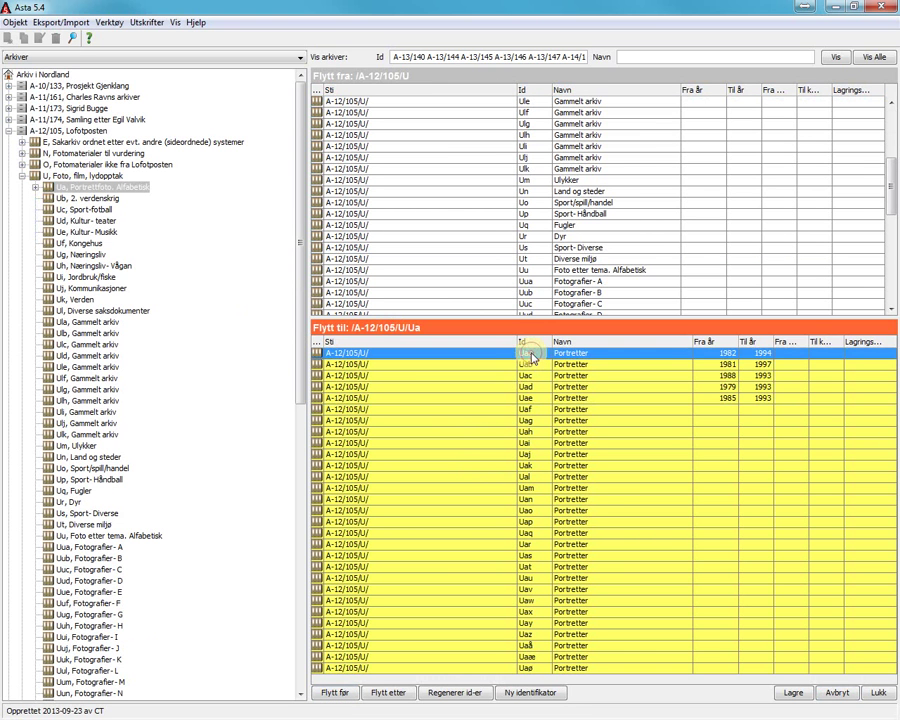
pyautogui.moveTo(540, 360)
pyautogui.mouseDown()
pyautogui.moveTo(521, 421)
pyautogui.moveTo(434, 373)
pyautogui.mouseUp()
pyautogui.click(788, 693)
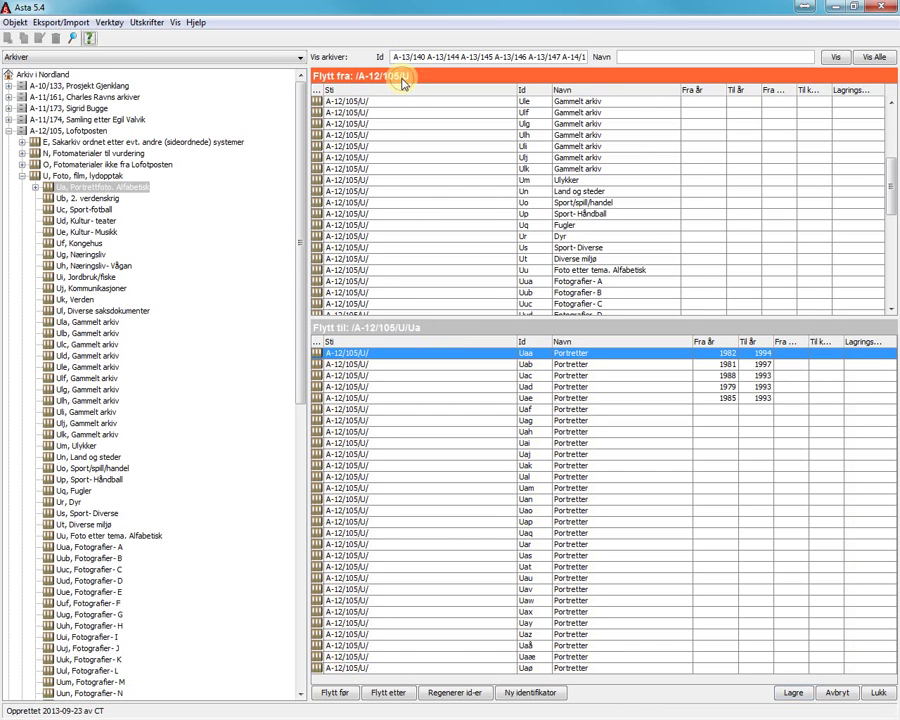
# Select all Gammelt arkiv units from Ula through Ulk in the source list of series U
pyautogui.click(393, 136)
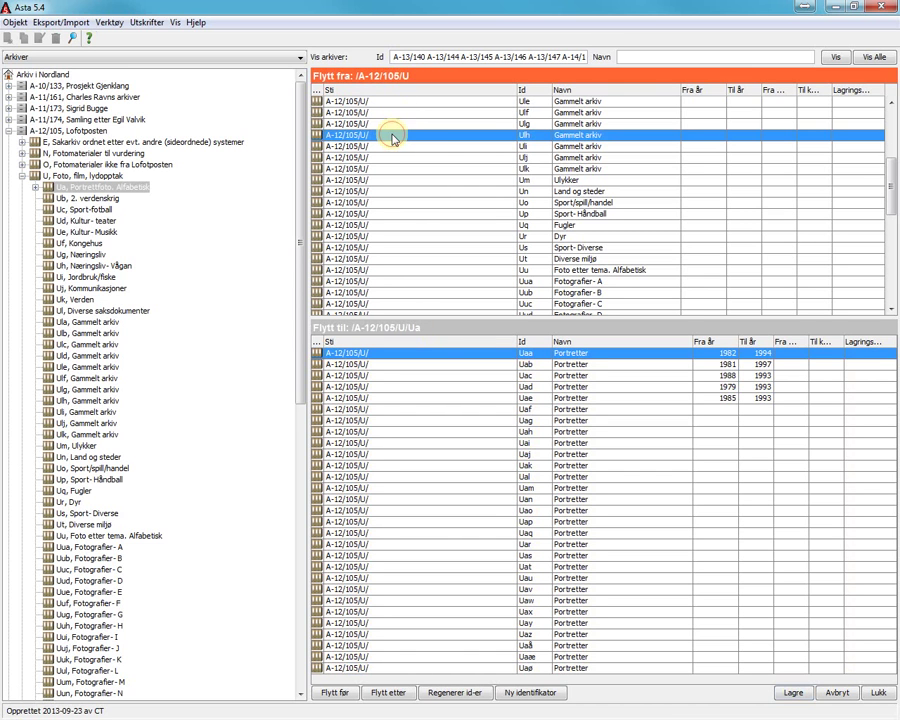
pyautogui.moveTo(393, 136)
pyautogui.mouseDown()
pyautogui.moveTo(394, 168)
pyautogui.moveTo(434, 136)
pyautogui.moveTo(456, 179)
pyautogui.moveTo(460, 213)
pyautogui.moveTo(442, 235)
pyautogui.mouseUp()
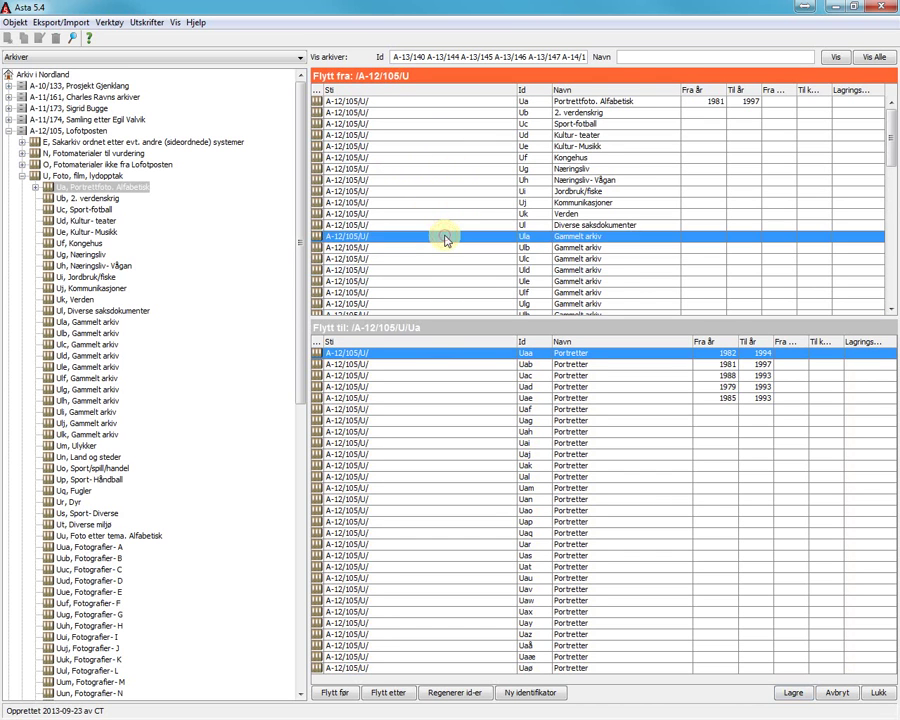
pyautogui.scroll(-5, 446, 240)
pyautogui.scroll(-2, 446, 240)
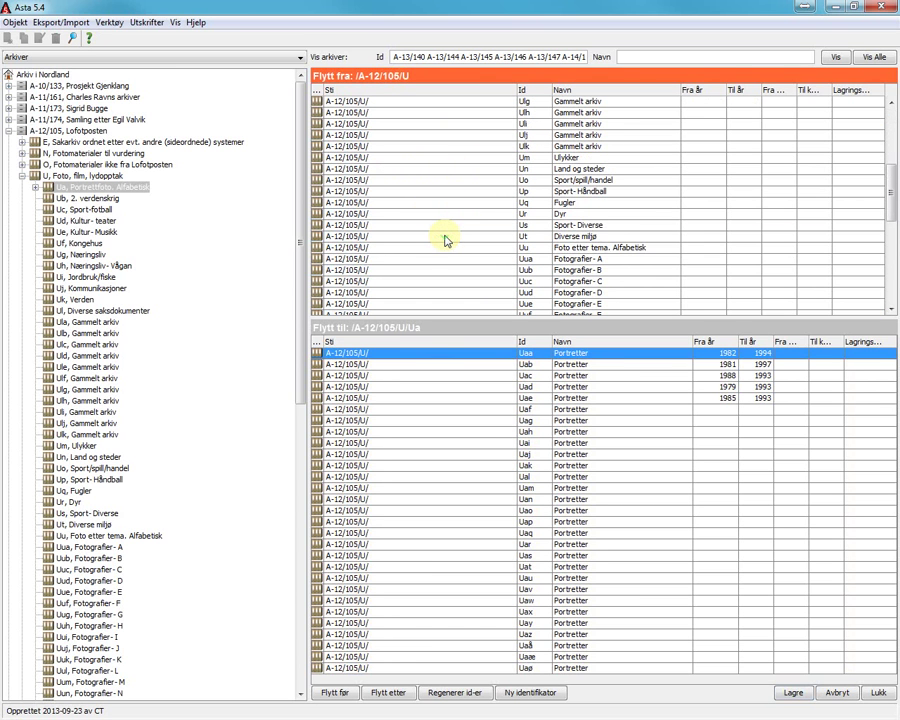
pyautogui.keyDown('shift'); pyautogui.click(452, 150); pyautogui.keyUp('shift')
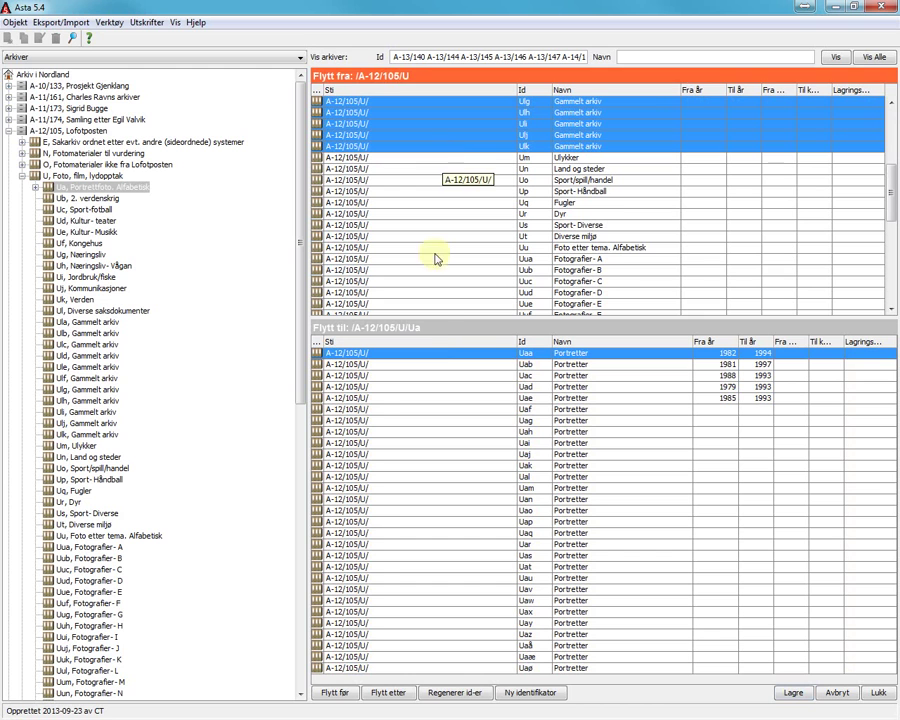
# Move the selected Gammelt arkiv units into Ul, Diverse saksdokumenter, and save the move
pyautogui.click(444, 330)
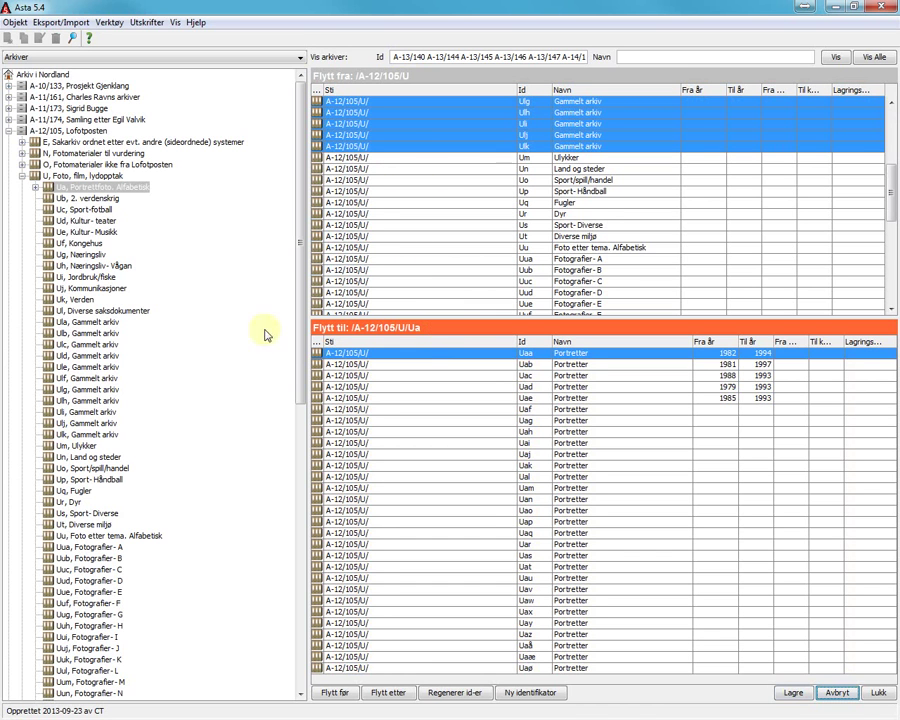
pyautogui.click(100, 311)
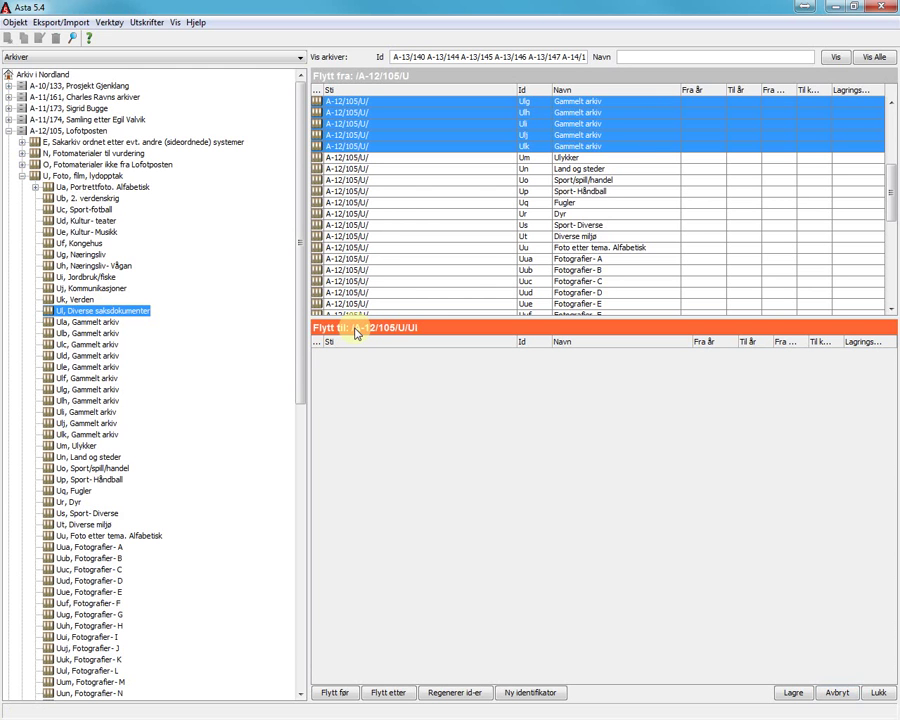
pyautogui.click(427, 78)
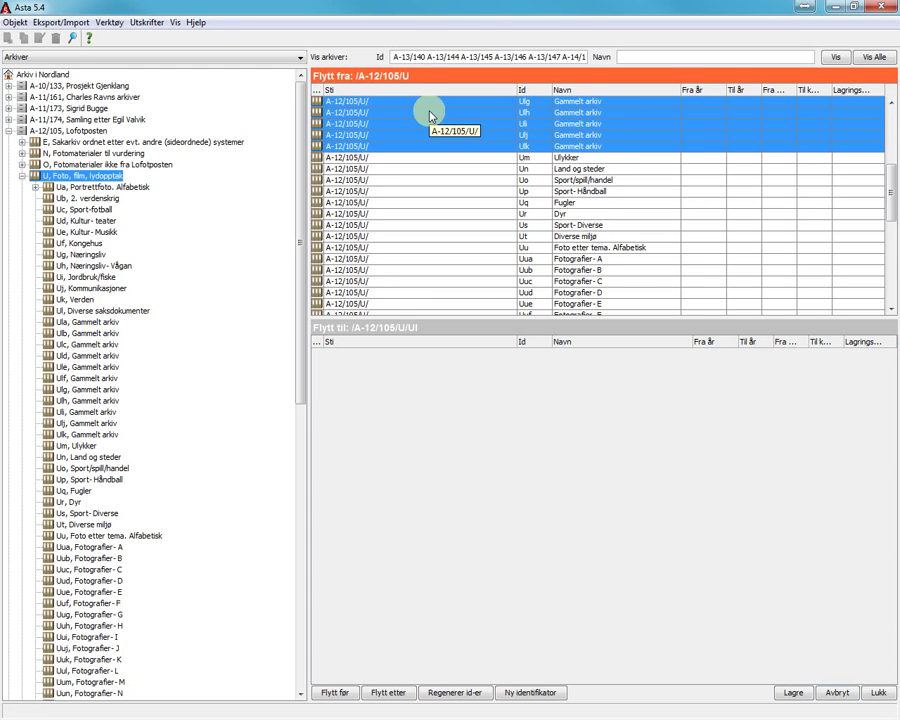
pyautogui.click(392, 328)
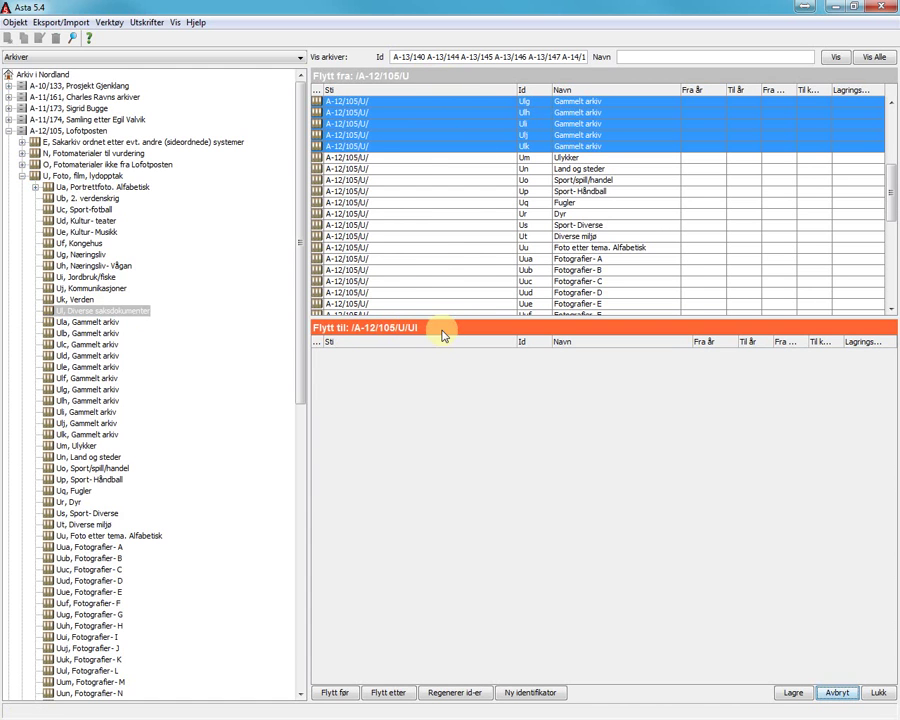
pyautogui.click(128, 316)
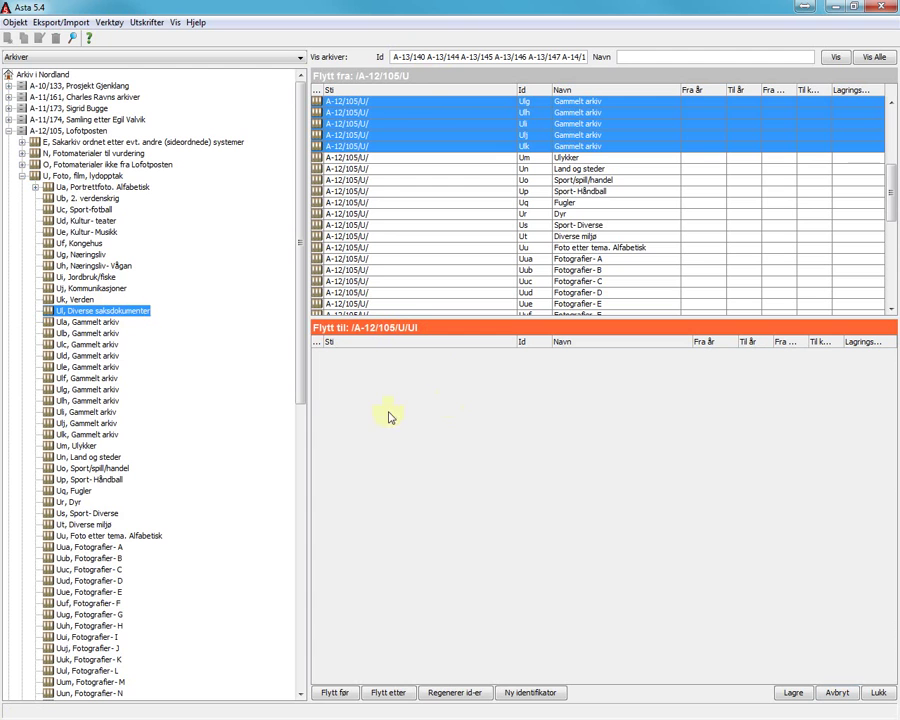
pyautogui.click(335, 693)
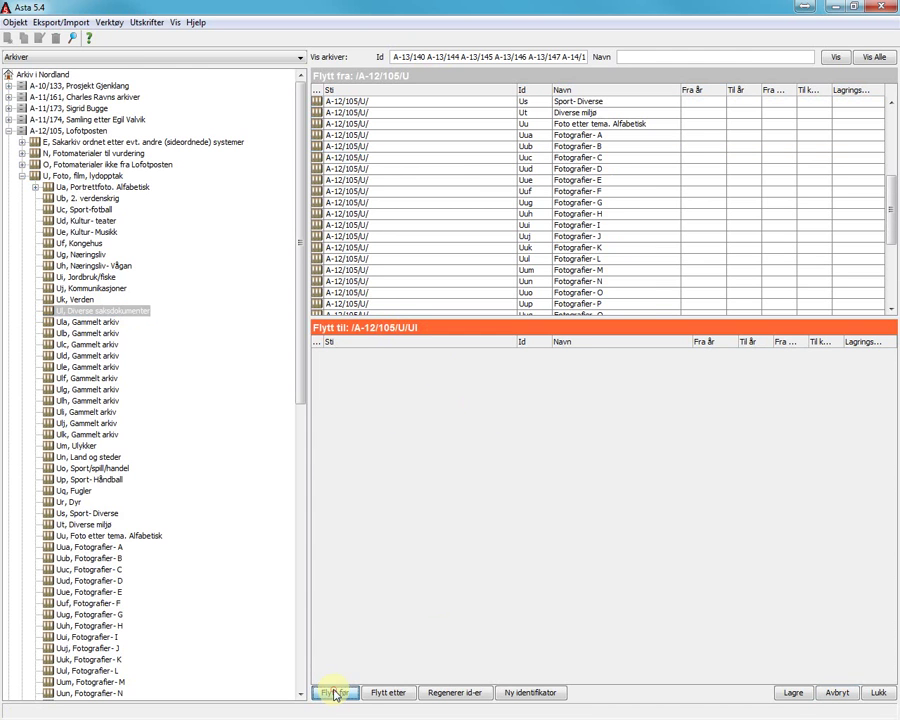
pyautogui.click(786, 694)
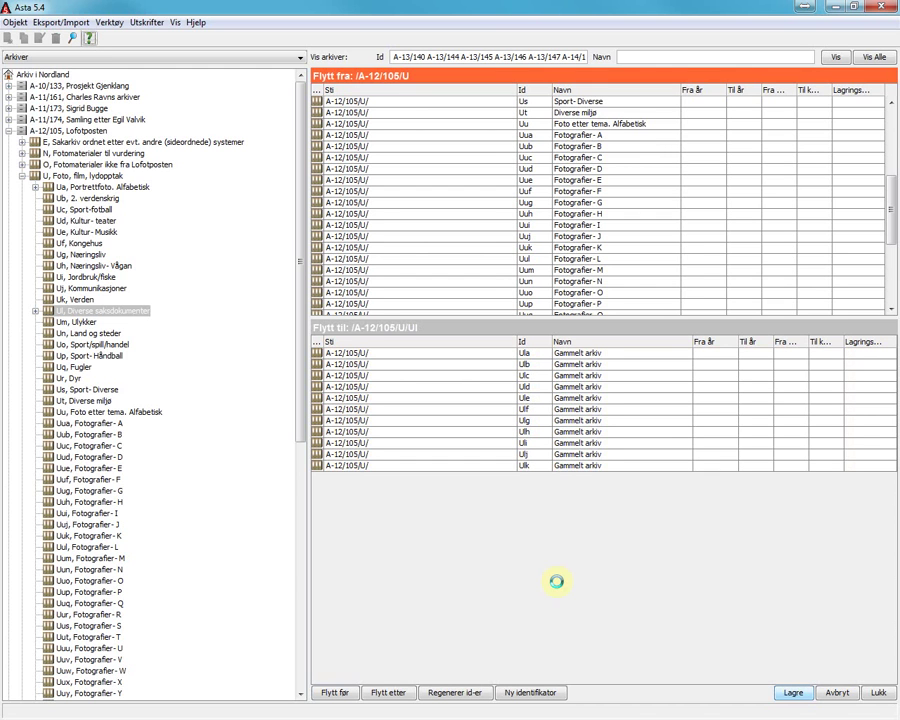
# Select all Fotografier units from Uua through Uuå in the source list of series U
pyautogui.click(449, 334)
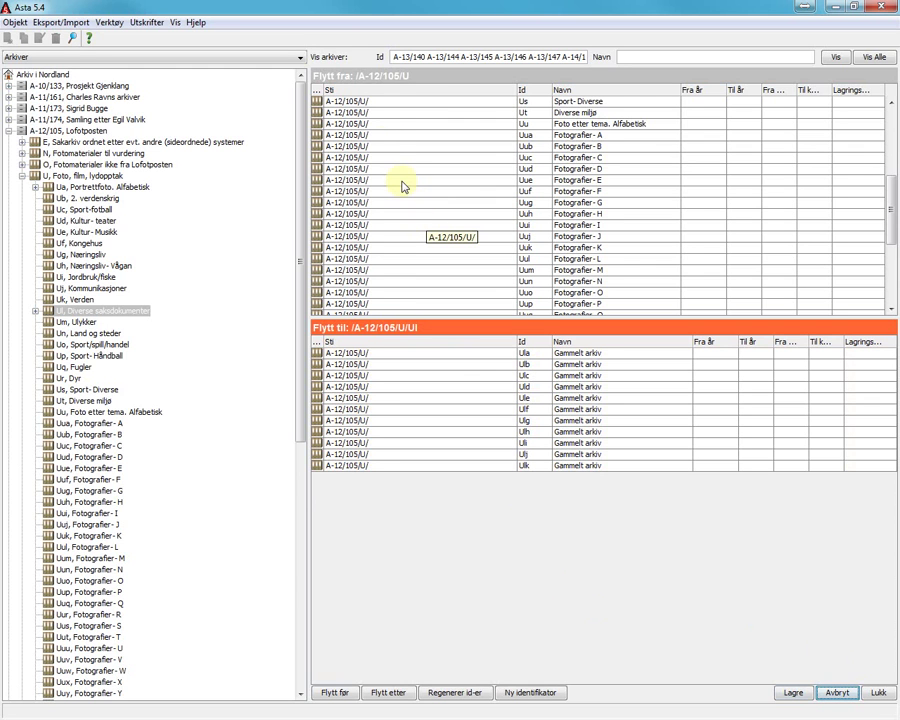
pyautogui.click(390, 78)
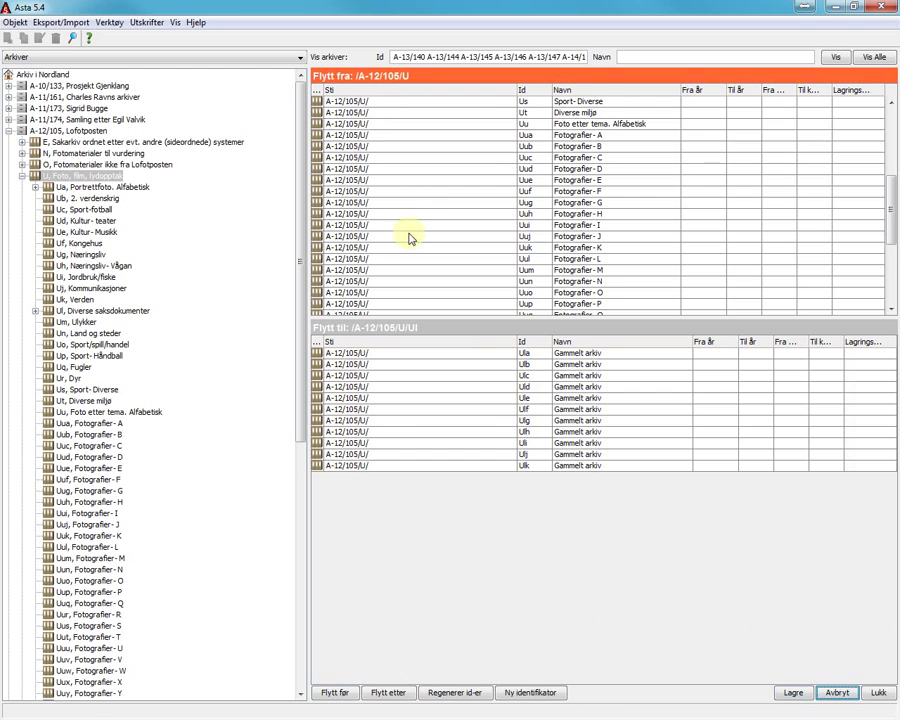
pyautogui.click(517, 136)
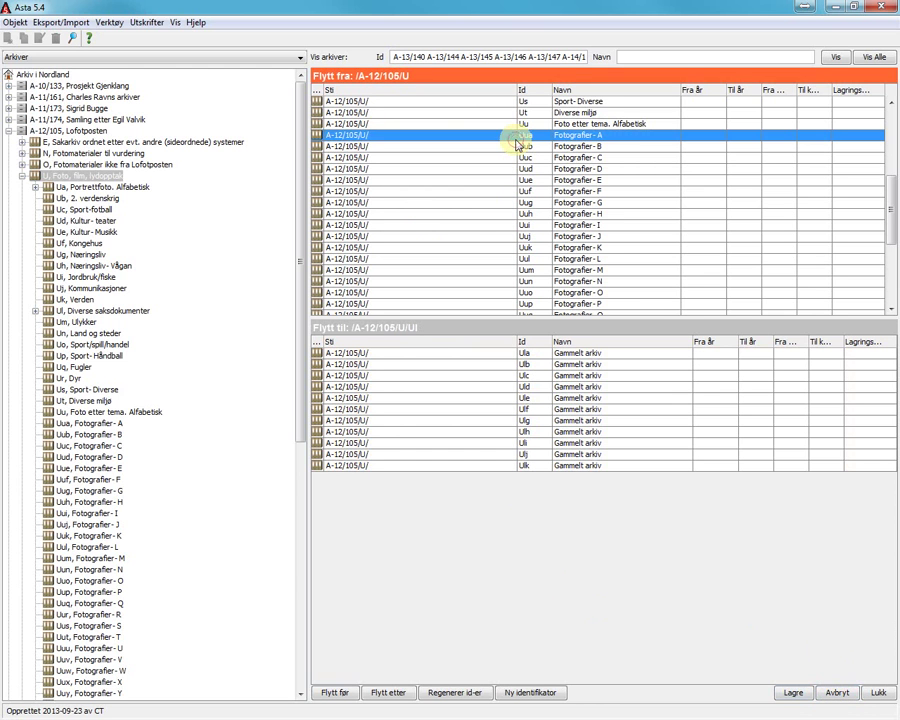
pyautogui.scroll(-3, 473, 243)
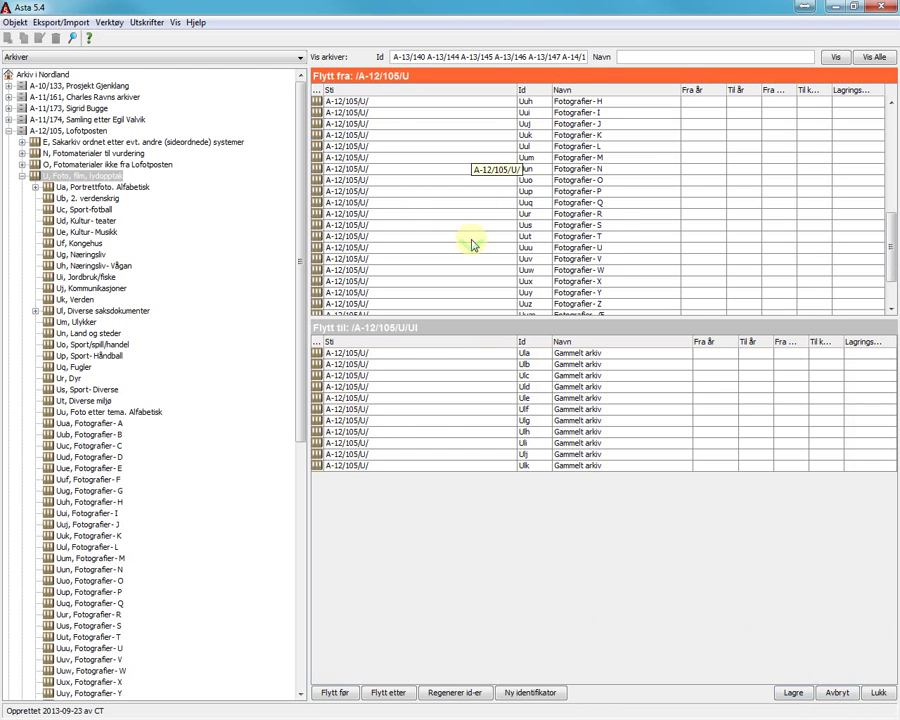
pyautogui.scroll(-2, 473, 243)
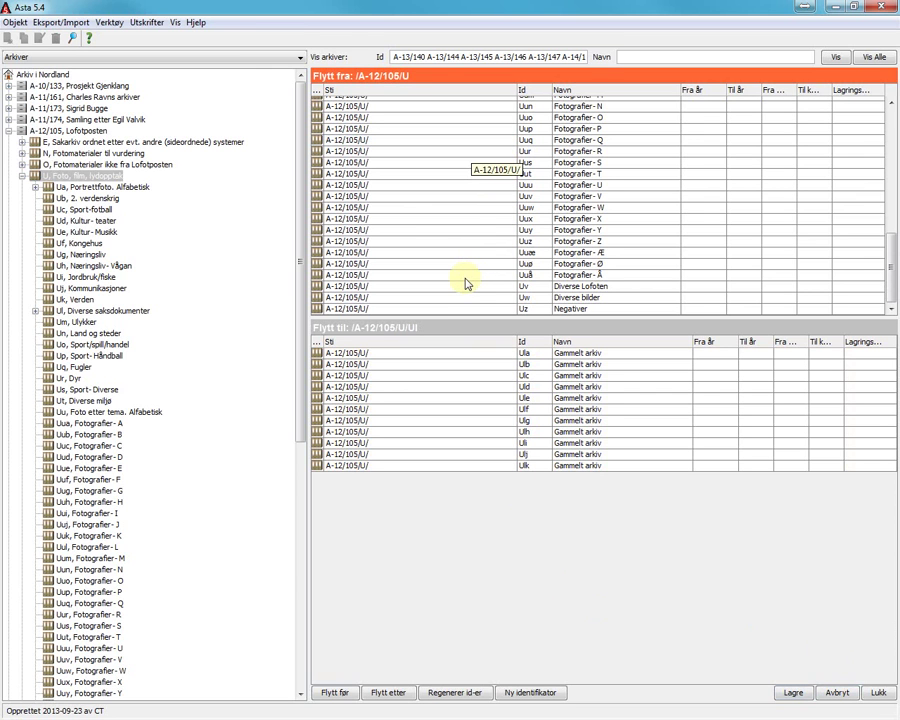
pyautogui.keyDown('shift'); pyautogui.click(465, 278); pyautogui.keyUp('shift')
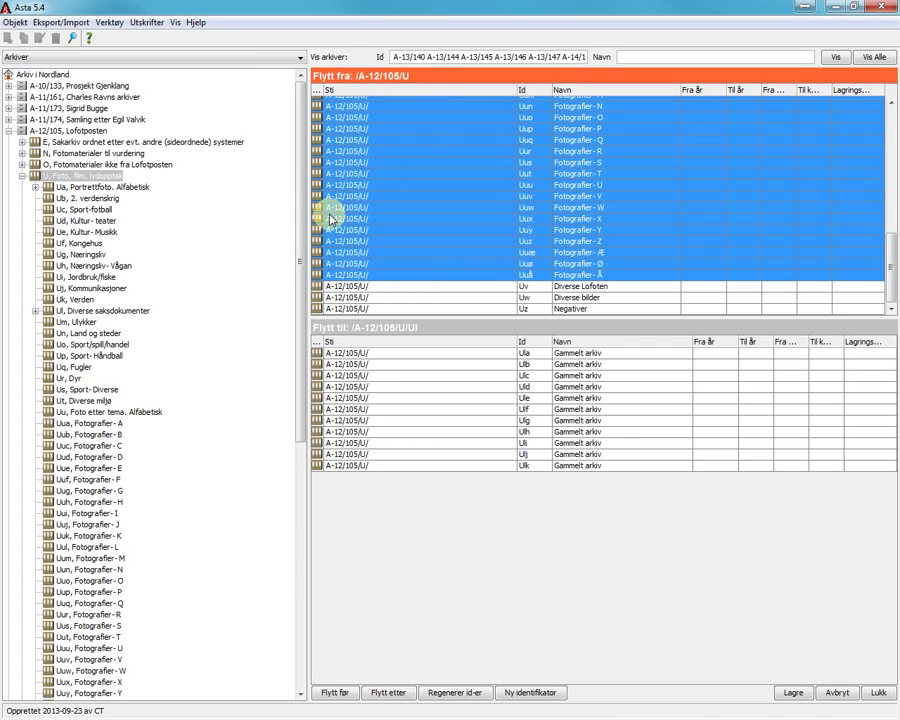
# Move the selected Fotografier units into Uu, Foto etter tema. Alfabetisk, save the move and close the move view
pyautogui.click(460, 329)
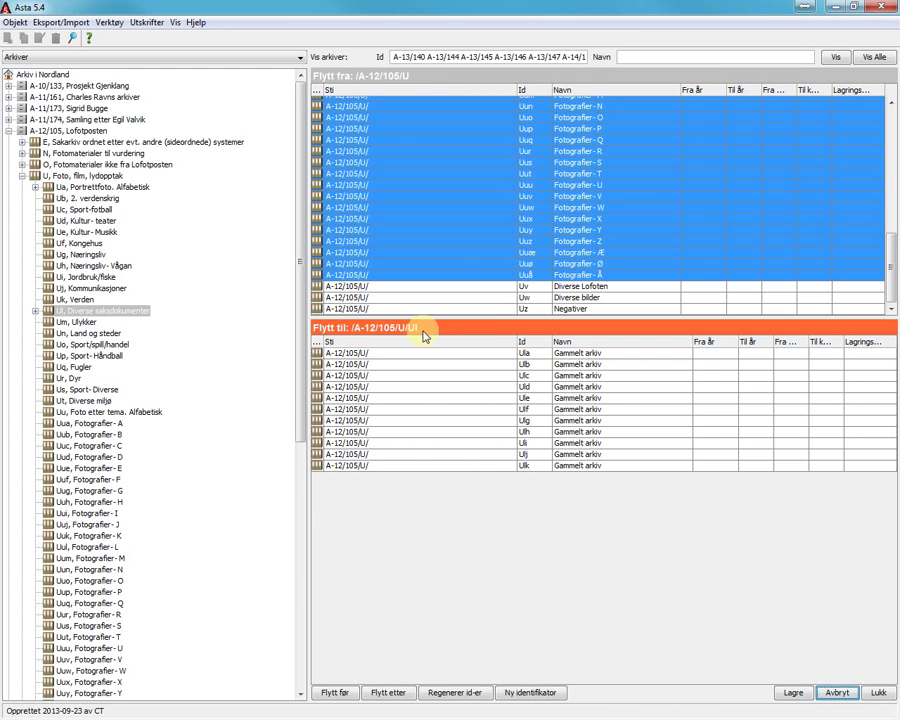
pyautogui.click(73, 413)
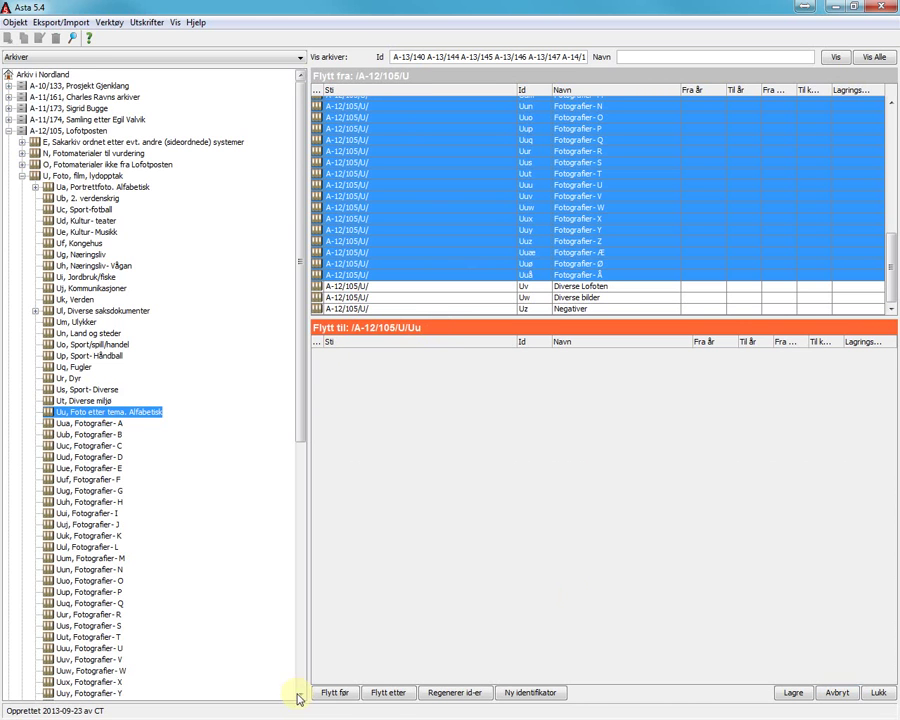
pyautogui.click(394, 694)
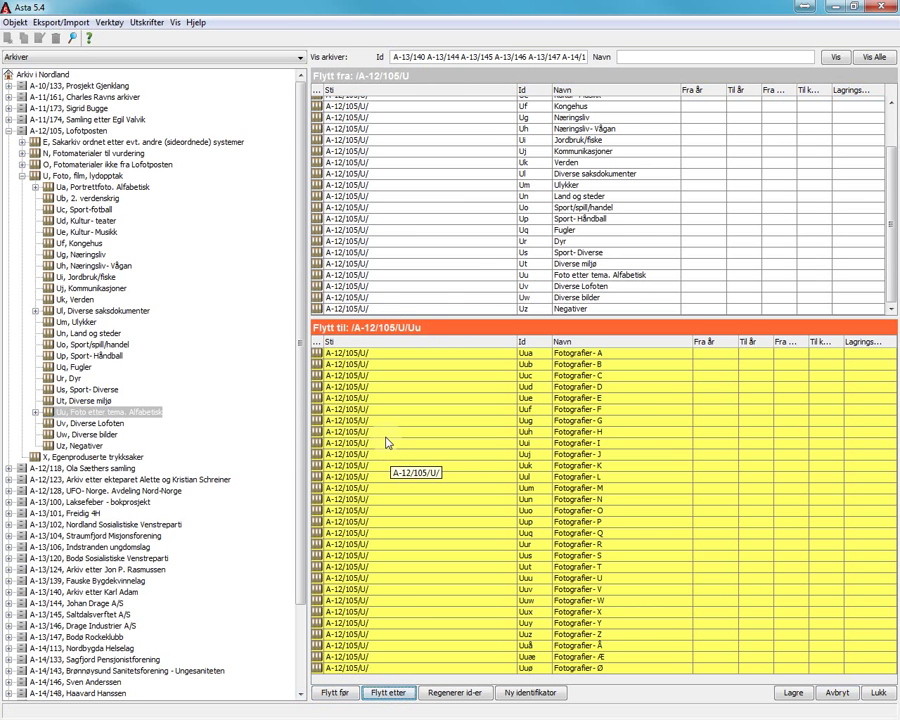
pyautogui.click(792, 694)
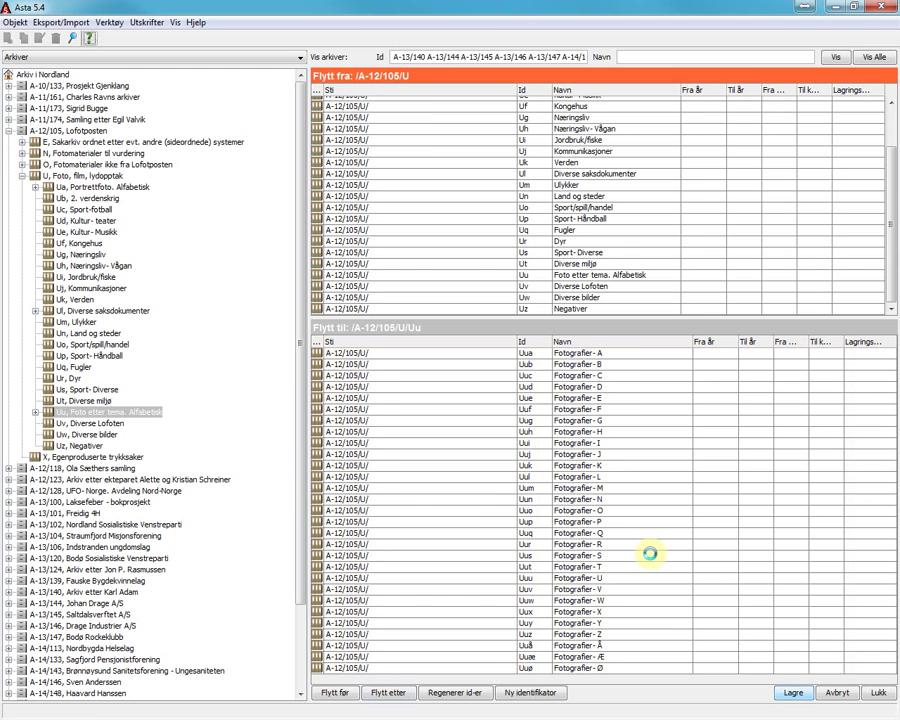
pyautogui.click(430, 500)
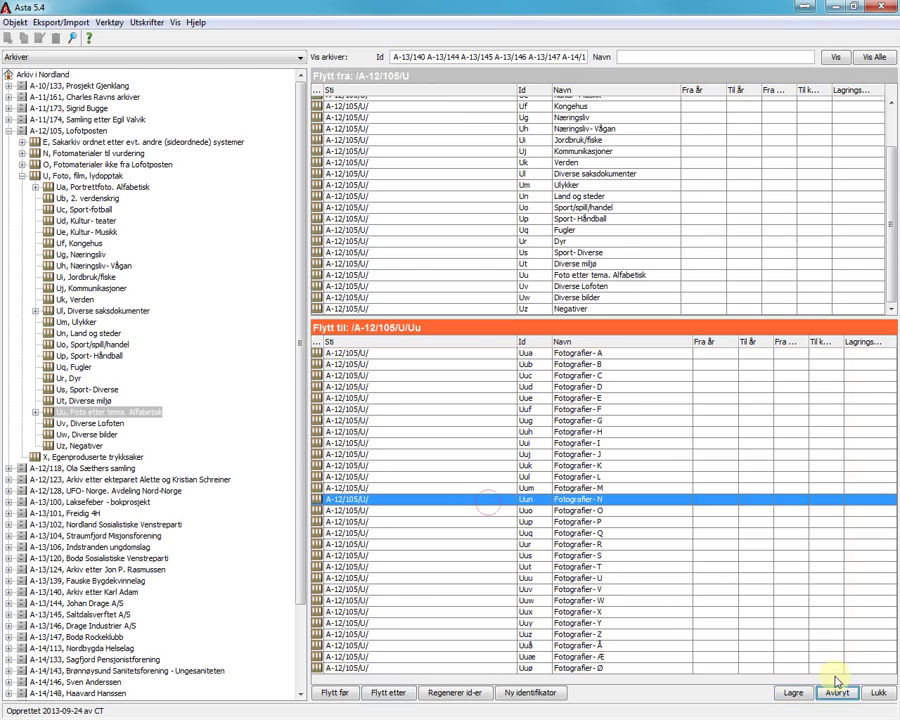
pyautogui.click(882, 696)
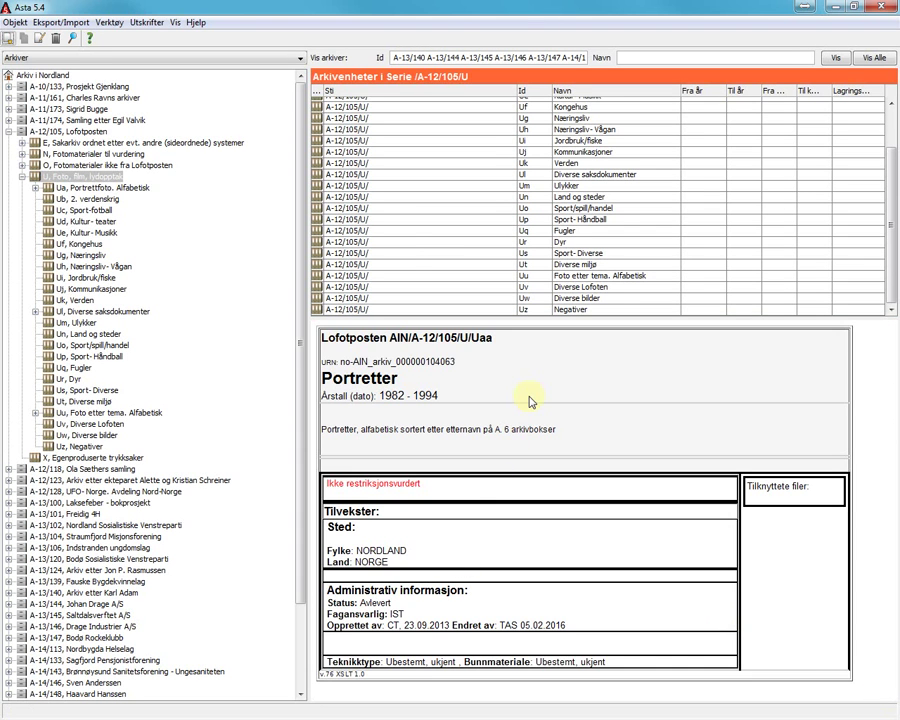
# Expand series U, Foto, film, lydopptak, in the archive tree and examine the Portretter units under Ua, Portrettfoto. Alfabetisk
pyautogui.click(464, 146)
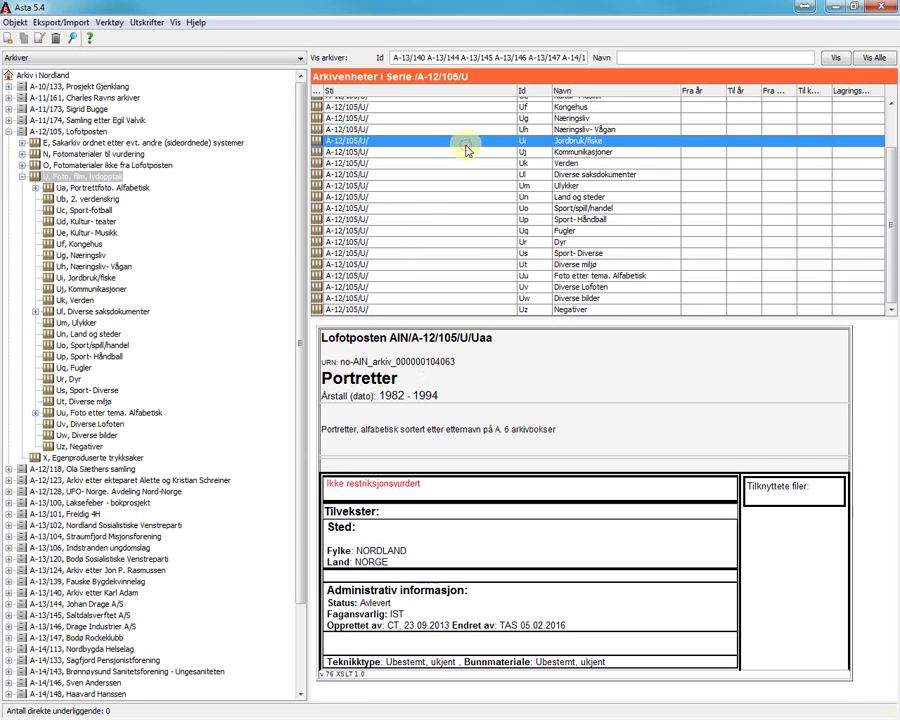
pyautogui.doubleClick(98, 180)
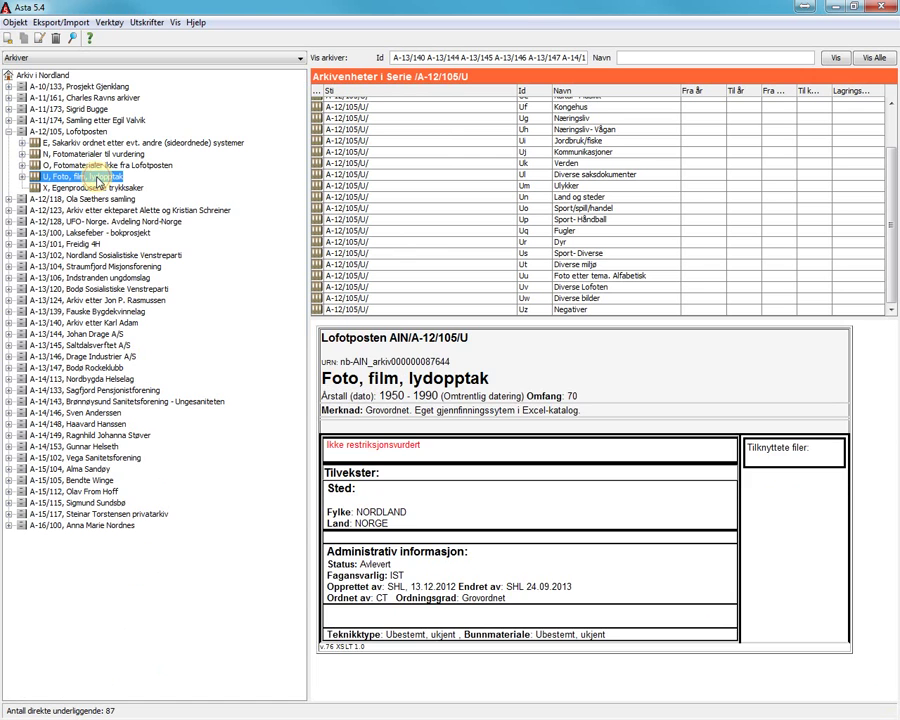
pyautogui.click(23, 177)
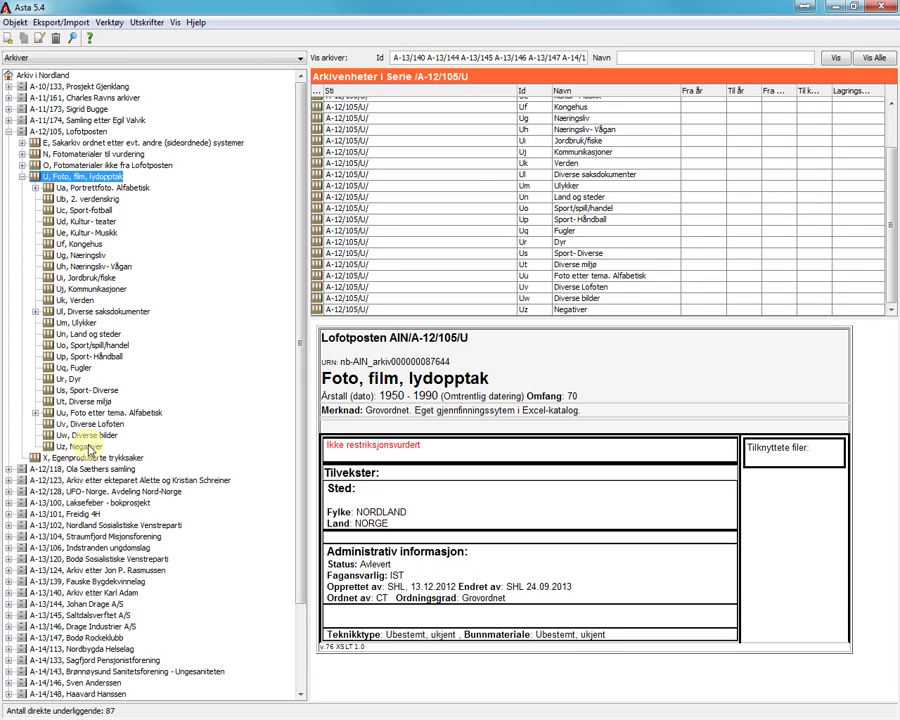
pyautogui.click(35, 188)
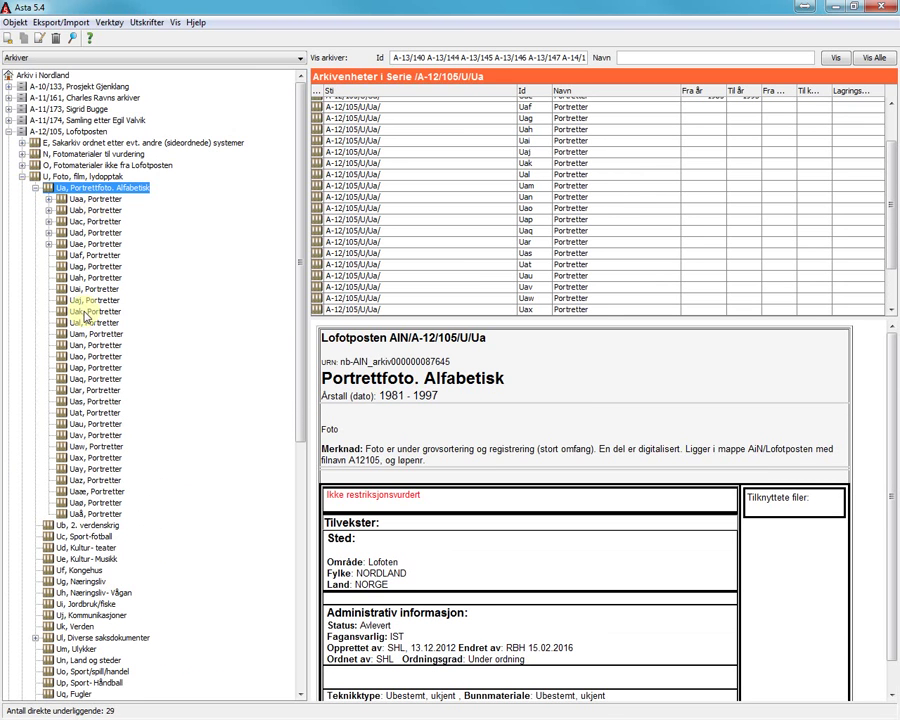
pyautogui.scroll(-1, 100, 403)
pyautogui.scroll(-3, 100, 403)
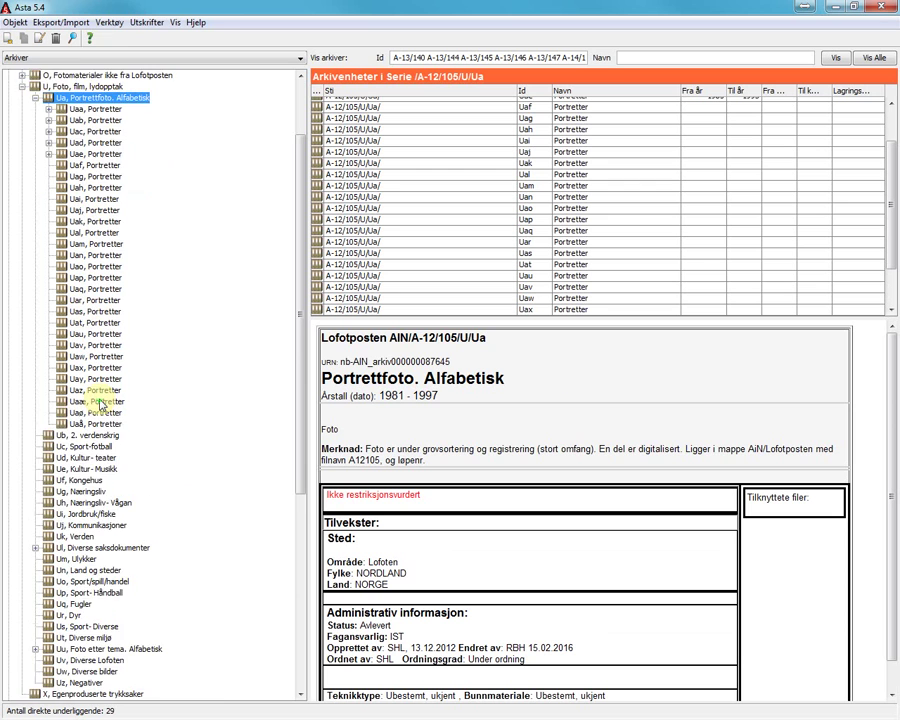
pyautogui.scroll(4, 100, 401)
pyautogui.scroll(-6, 100, 403)
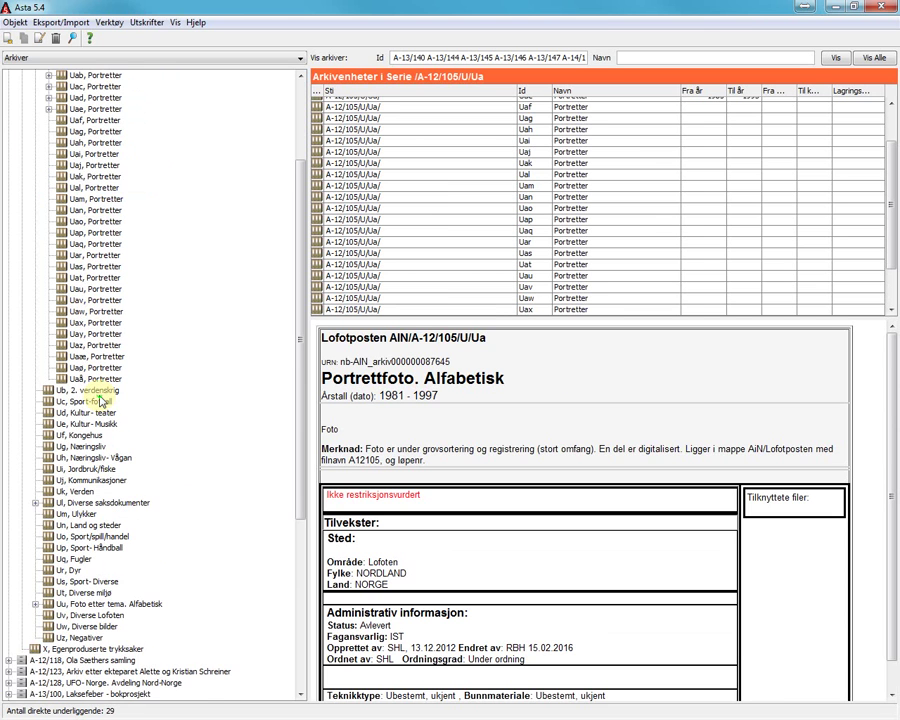
pyautogui.scroll(6, 100, 340)
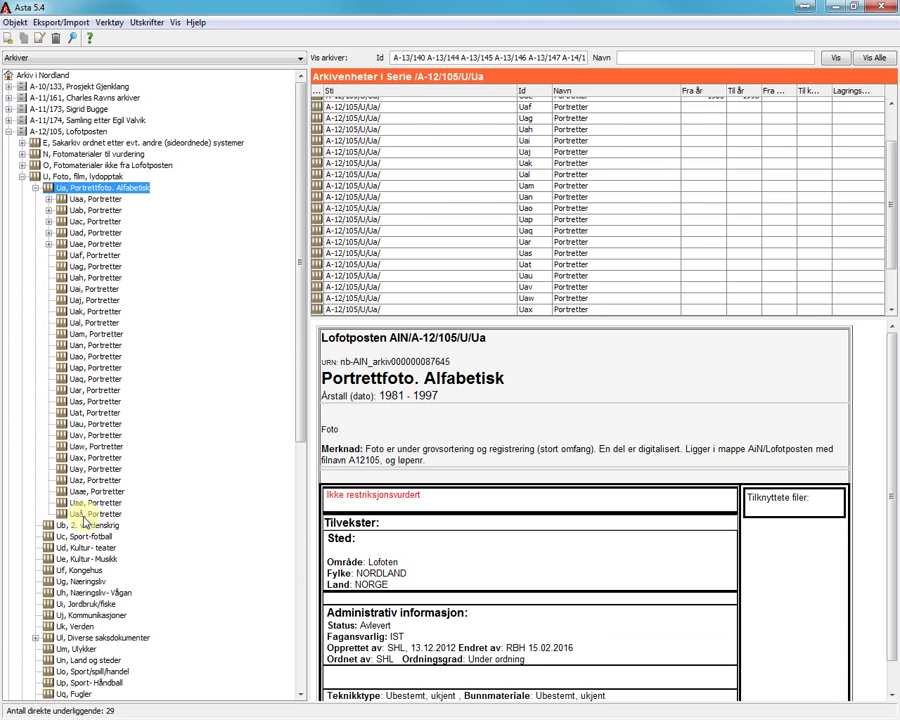
pyautogui.scroll(-5, 85, 520)
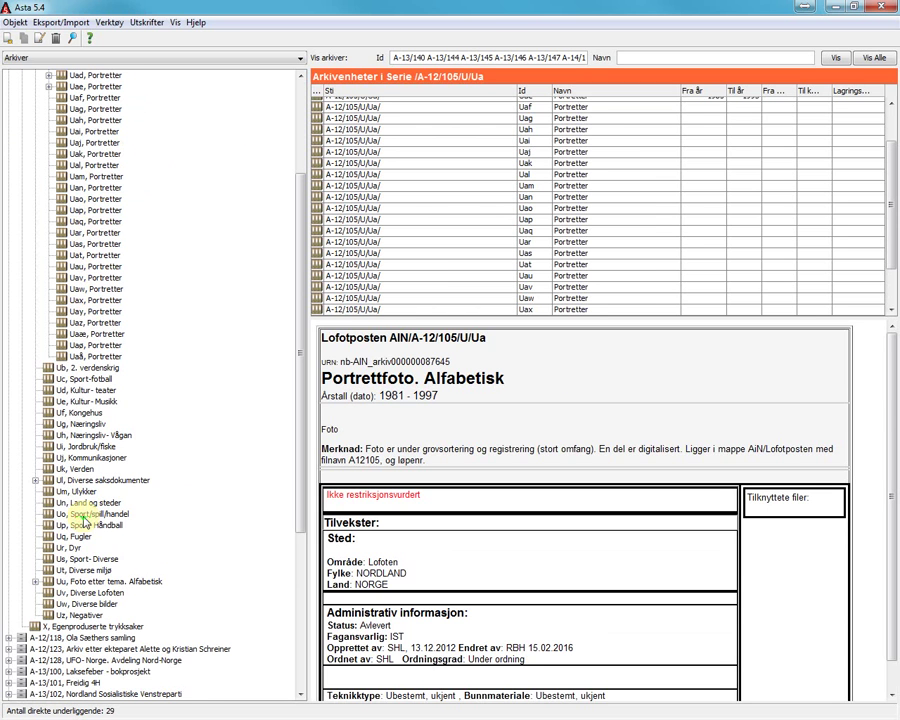
# Examine the units under Ul, Diverse saksdokumenter, and Uu, Foto etter tema. Alfabetisk, in the archive tree, then collapse Uu
pyautogui.click(36, 484)
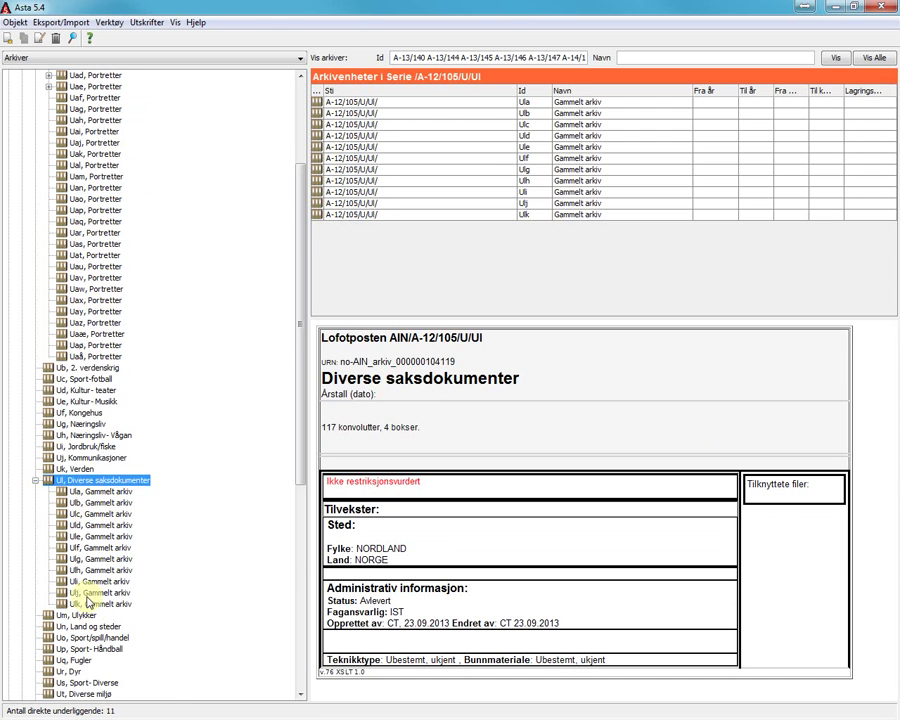
pyautogui.scroll(-5, 88, 601)
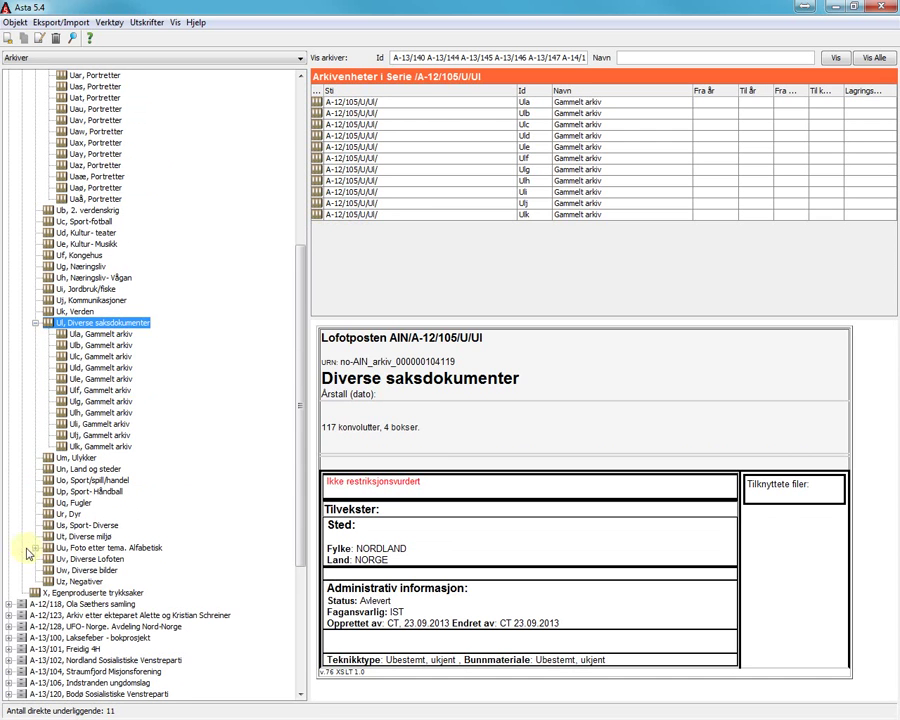
pyautogui.click(34, 549)
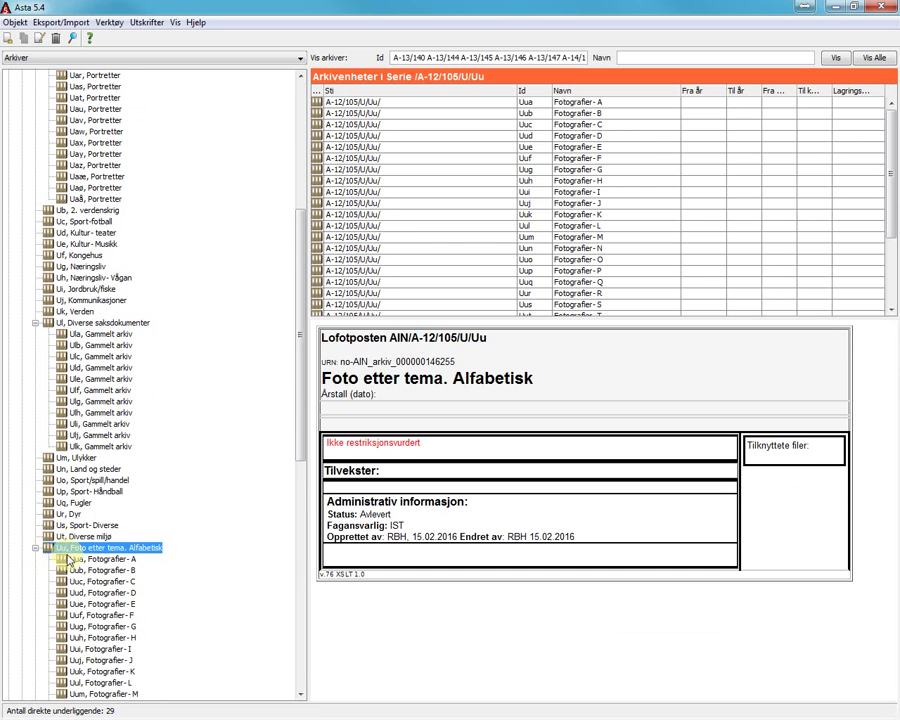
pyautogui.scroll(-5, 70, 580)
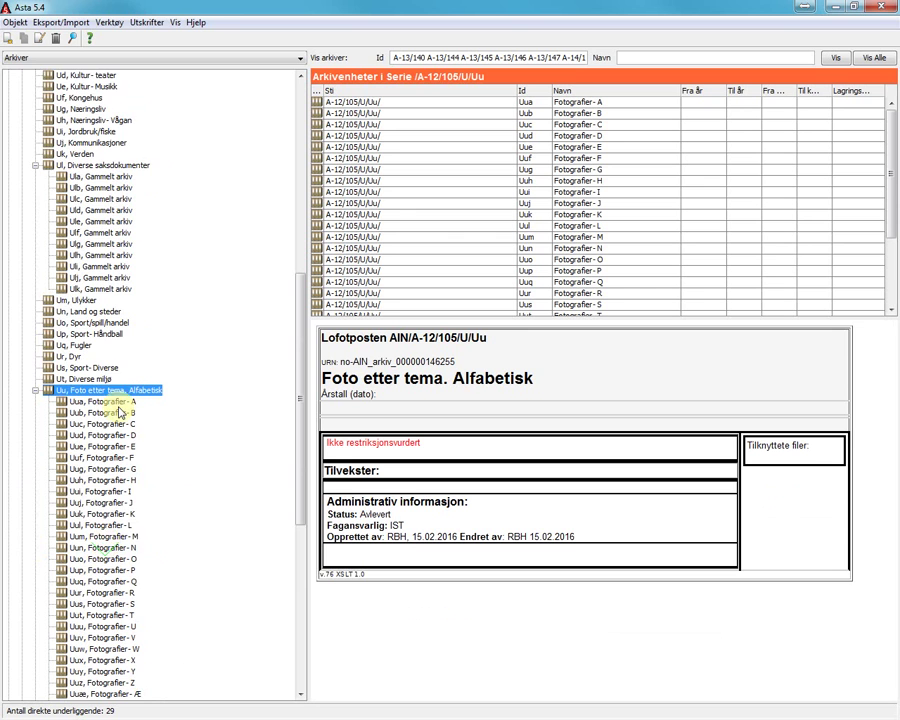
pyautogui.scroll(-8, 120, 412)
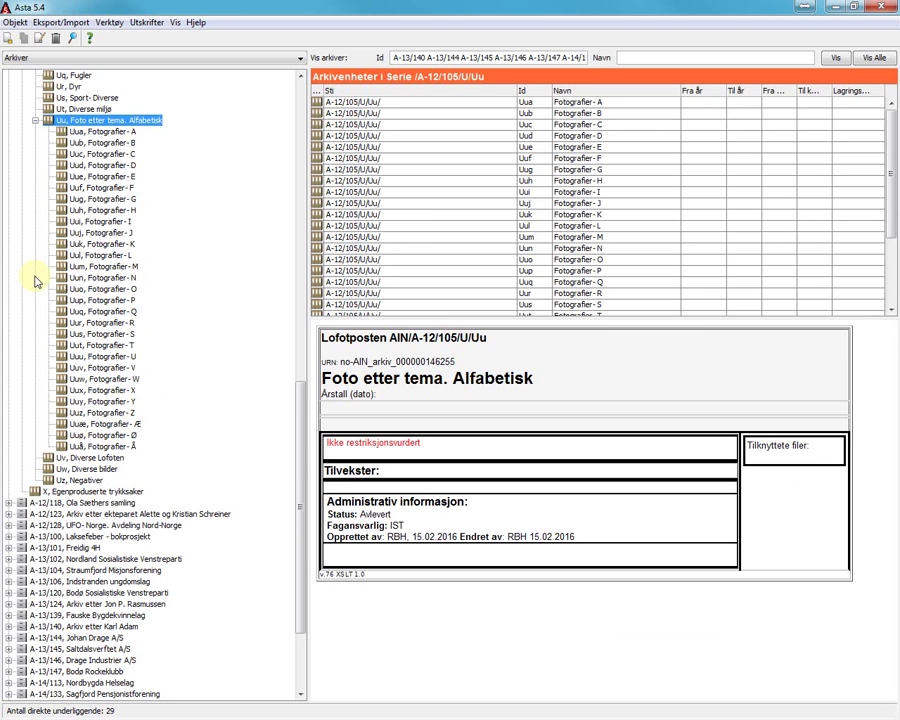
pyautogui.click(35, 121)
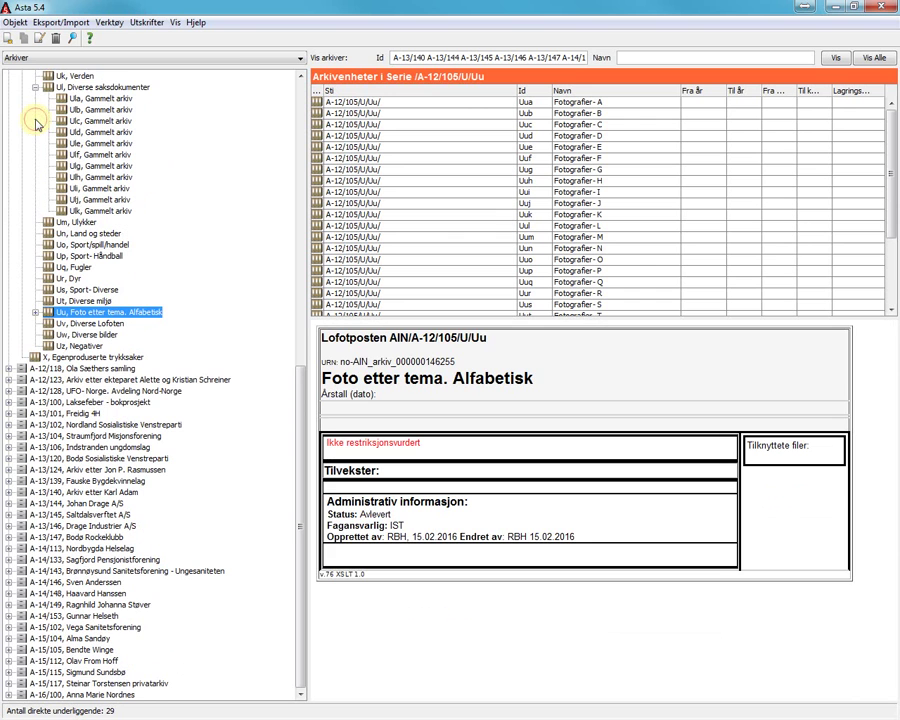